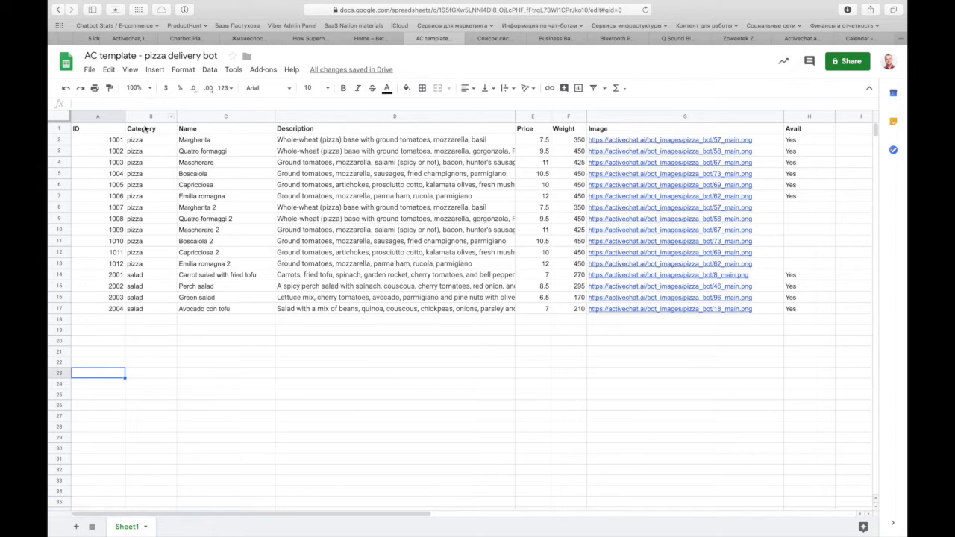
Step: Trace the start skill's greeting, listen and send blocks to the 'Catch in menu2 skill' hand-off
click(147, 141)
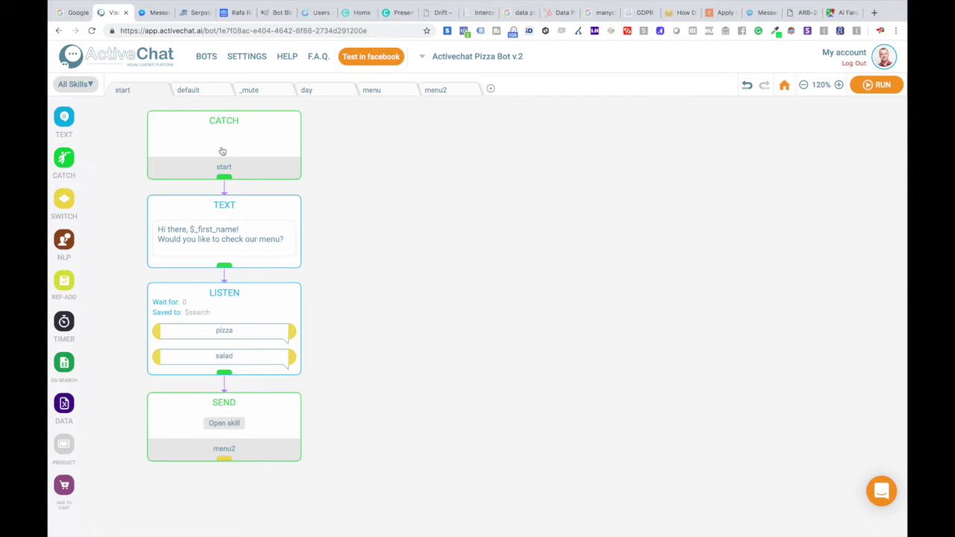
click(203, 213)
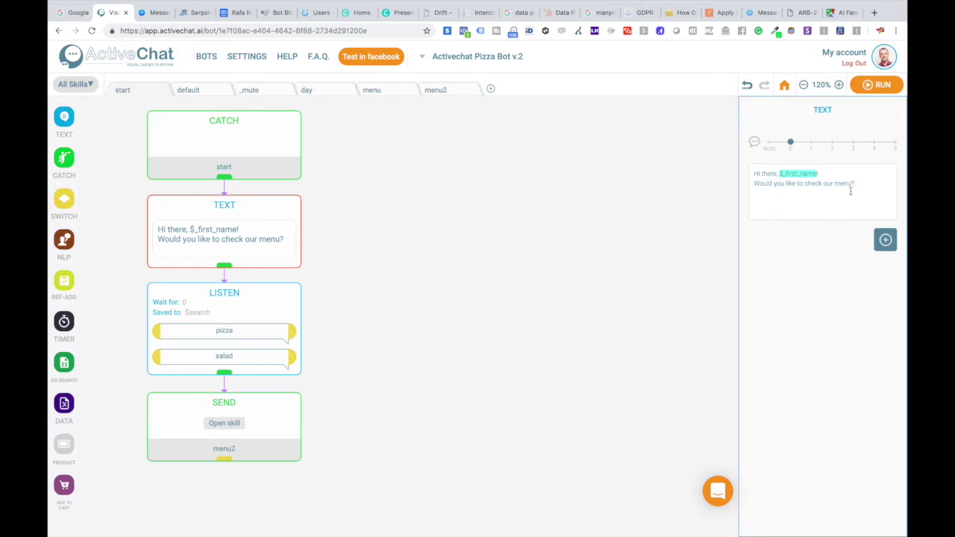
click(226, 302)
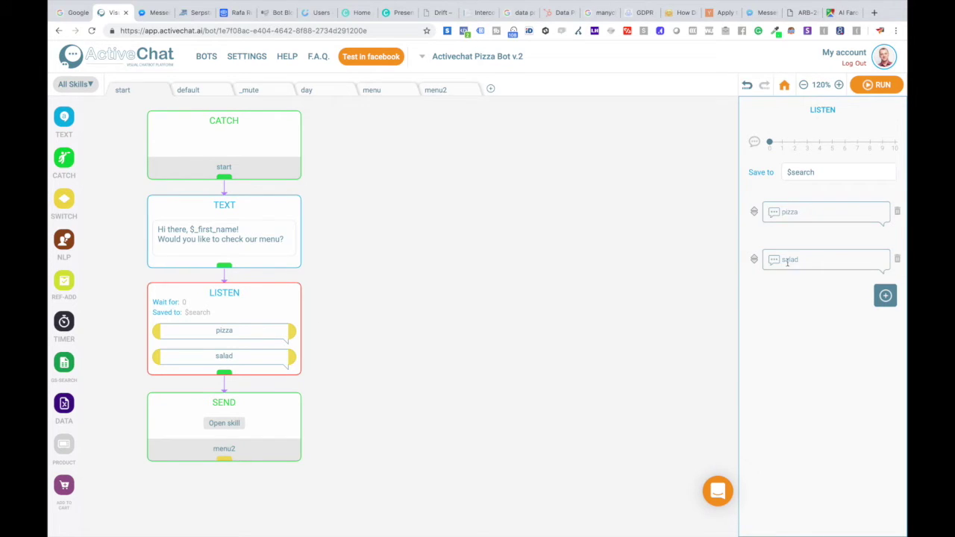
click(168, 408)
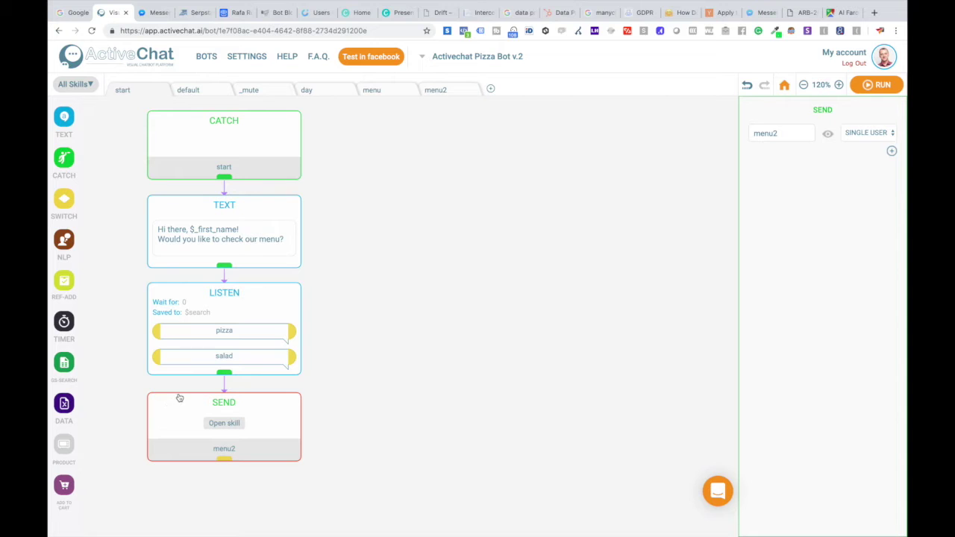
click(222, 423)
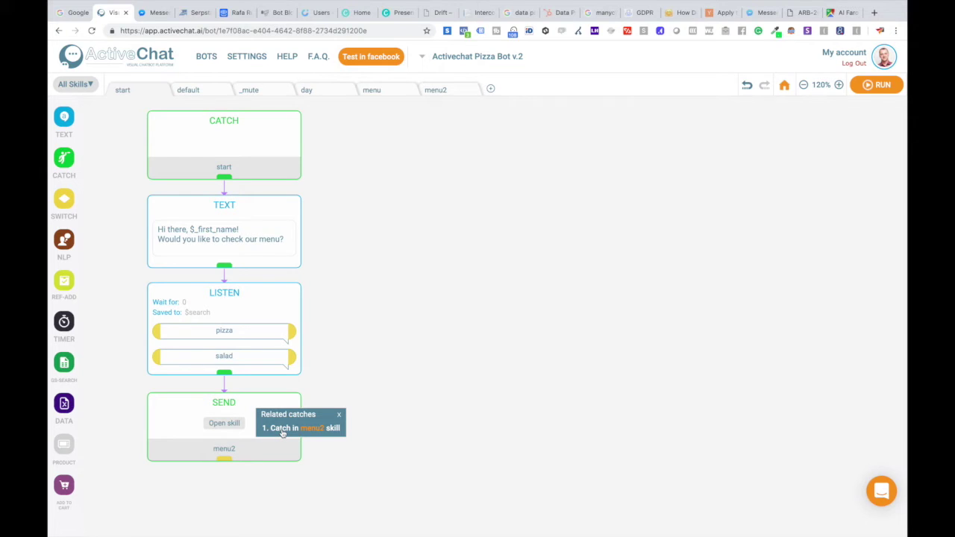
Step: Jump to the menu2 catch and inspect the $page = 1 data block and GS GALLERY block
click(282, 429)
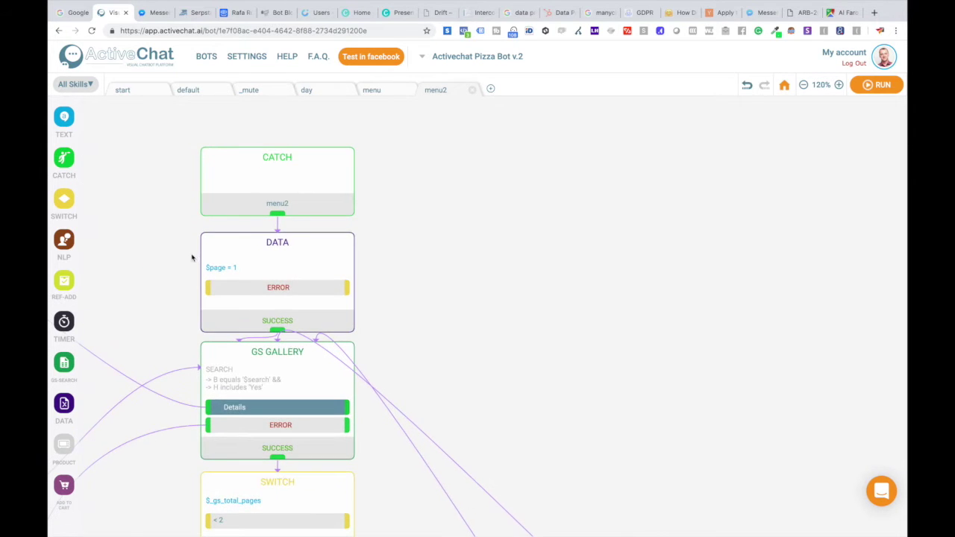
drag(164, 279, 186, 241)
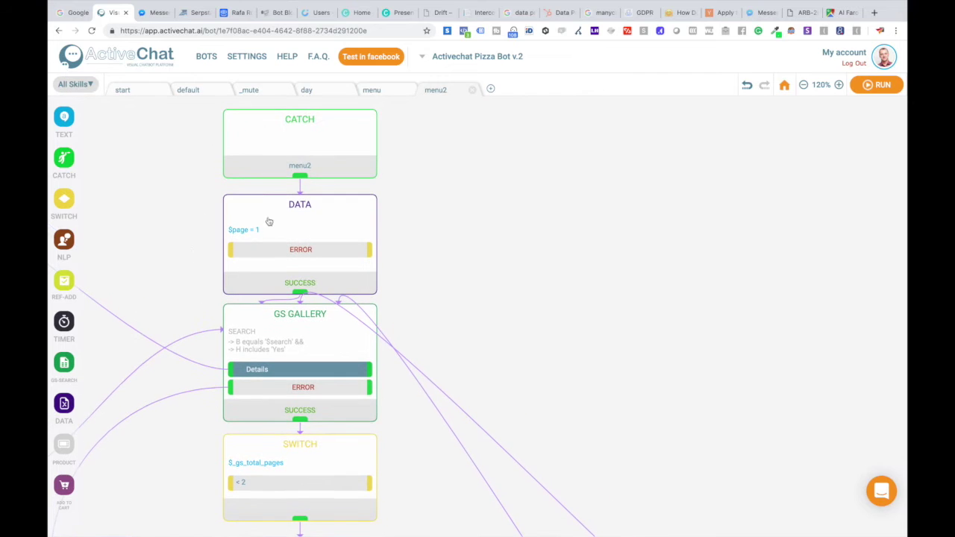
click(277, 212)
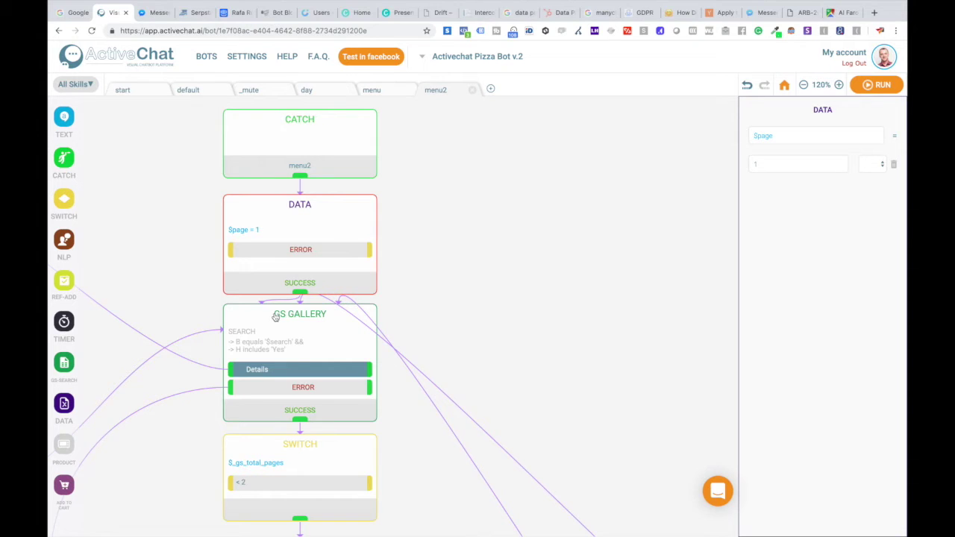
click(279, 323)
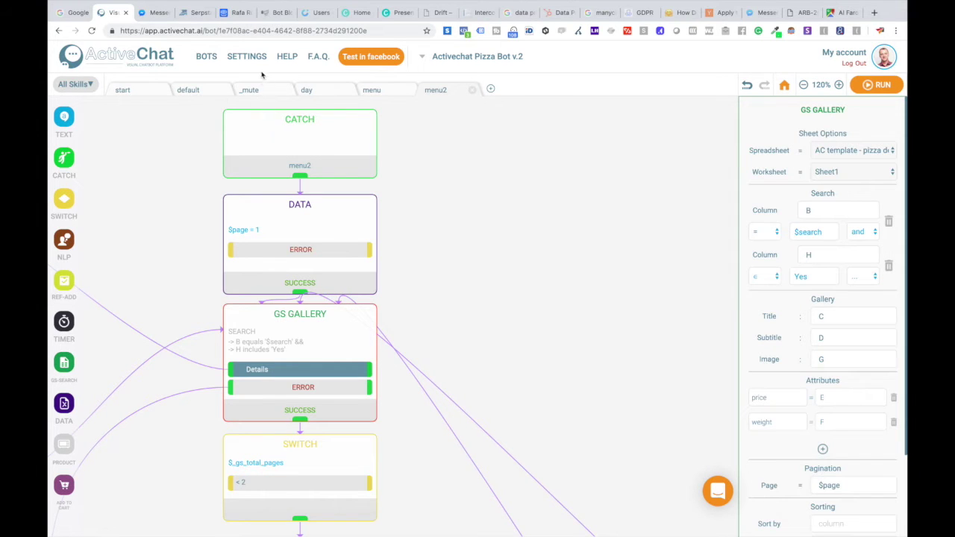
Step: Check the Google Sheets integration under Settings > Integrations, then return to the builder
click(246, 56)
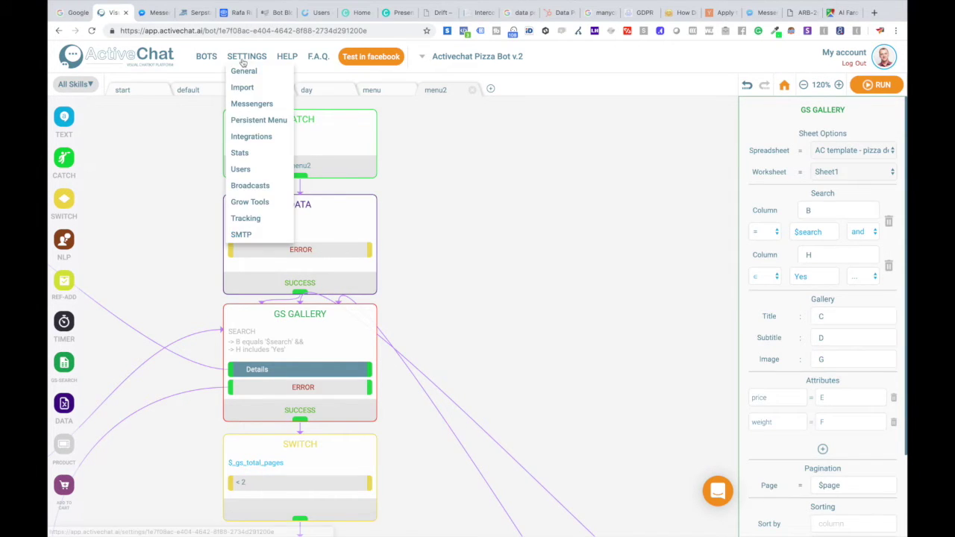
click(250, 138)
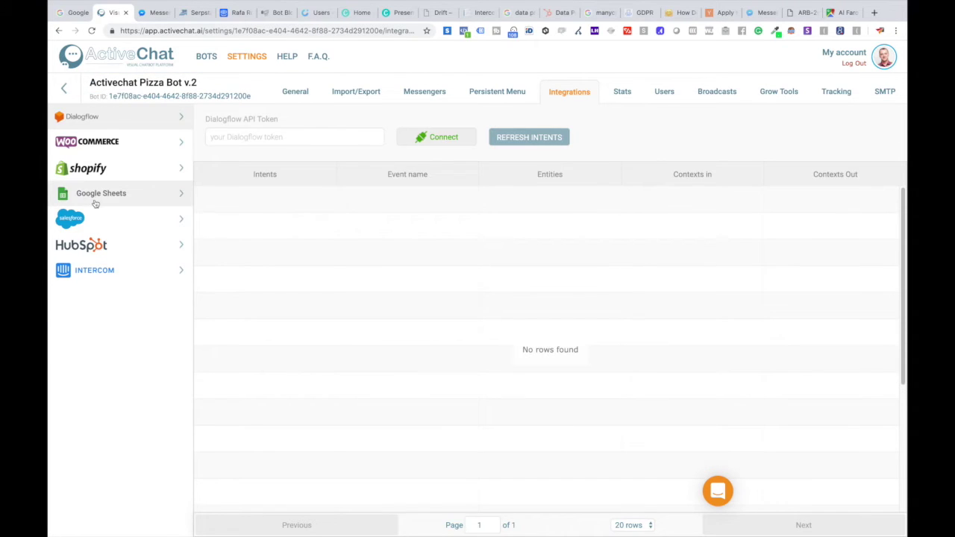
click(94, 196)
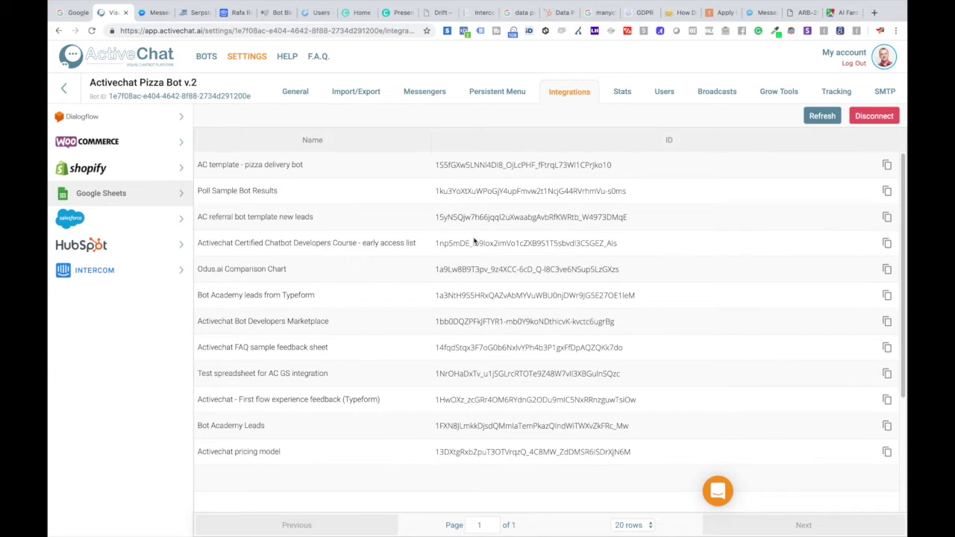
click(64, 88)
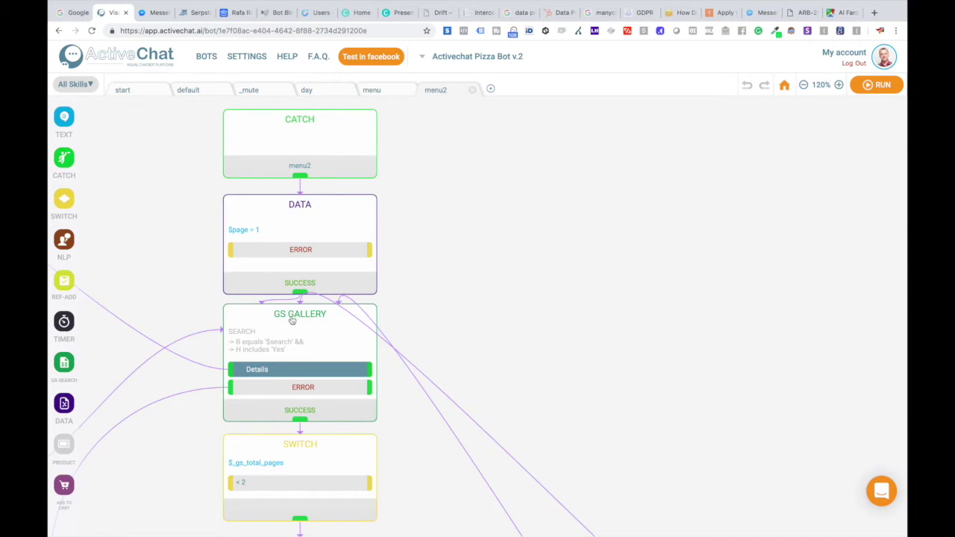
Step: Keep 'AC template - pizza delivery bot' as the GS GALLERY block's spreadsheet
click(292, 319)
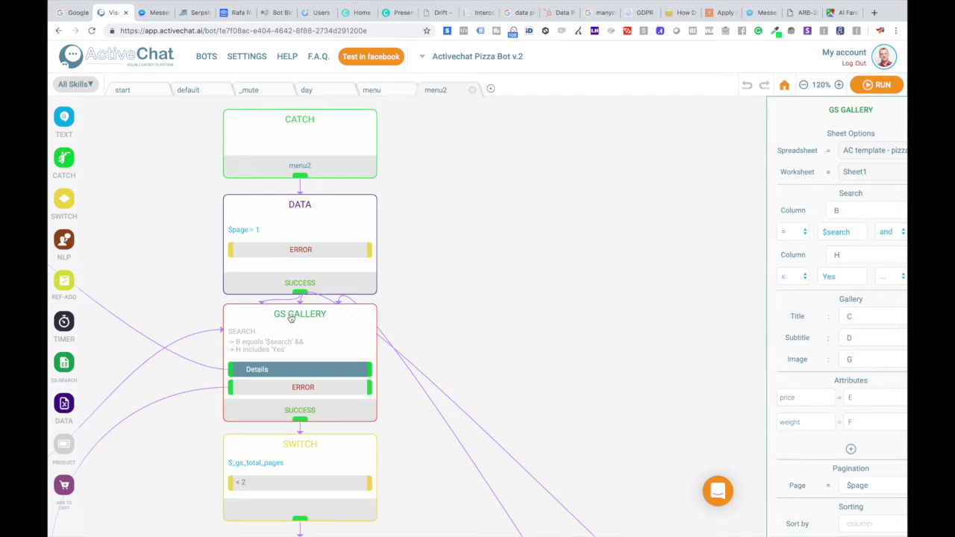
click(842, 152)
click(686, 153)
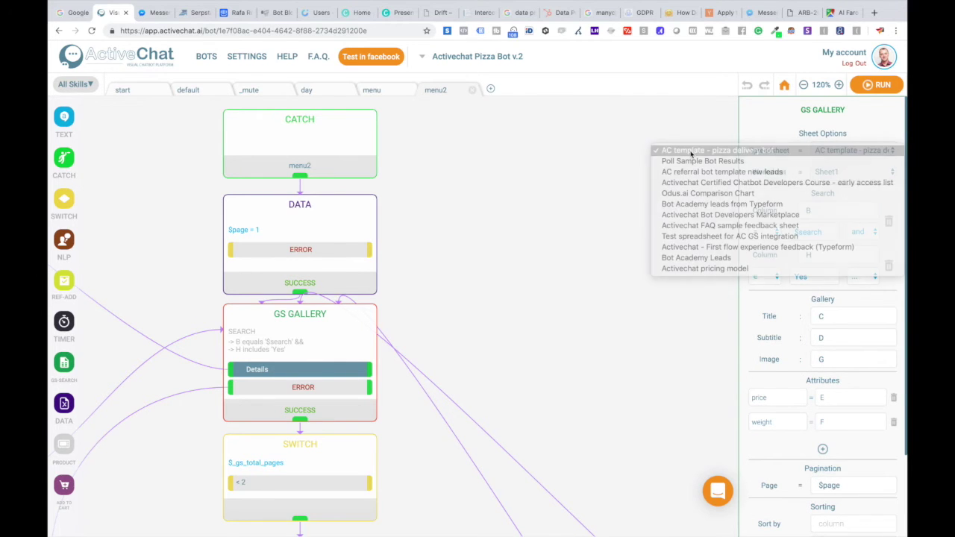
Step: Compare the gallery's column mapping against the product spreadsheet
key(super+Tab)
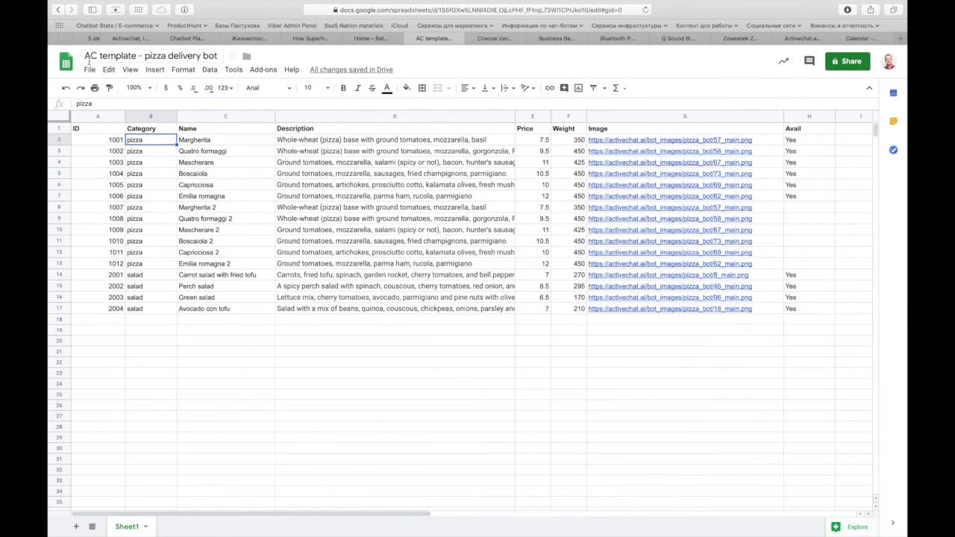
key(super+Tab)
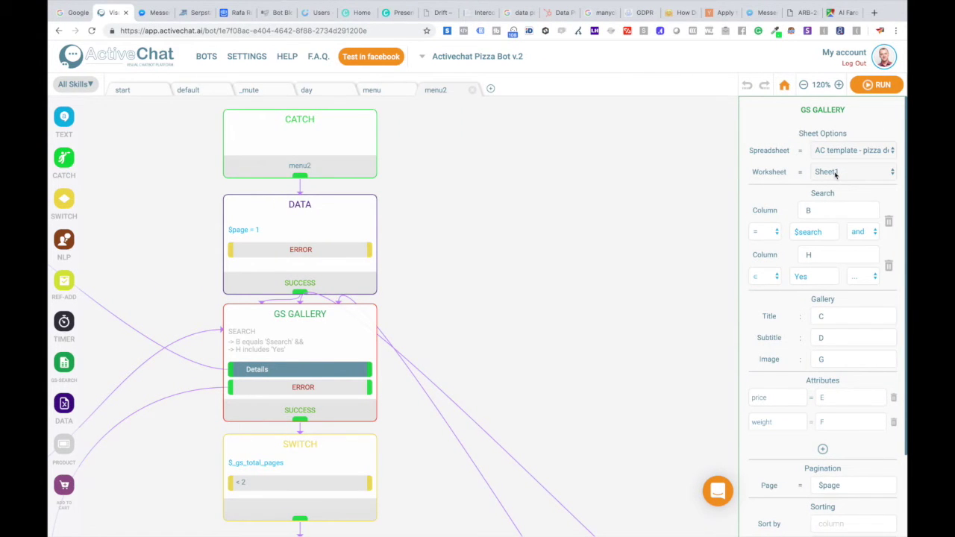
key(super+Tab)
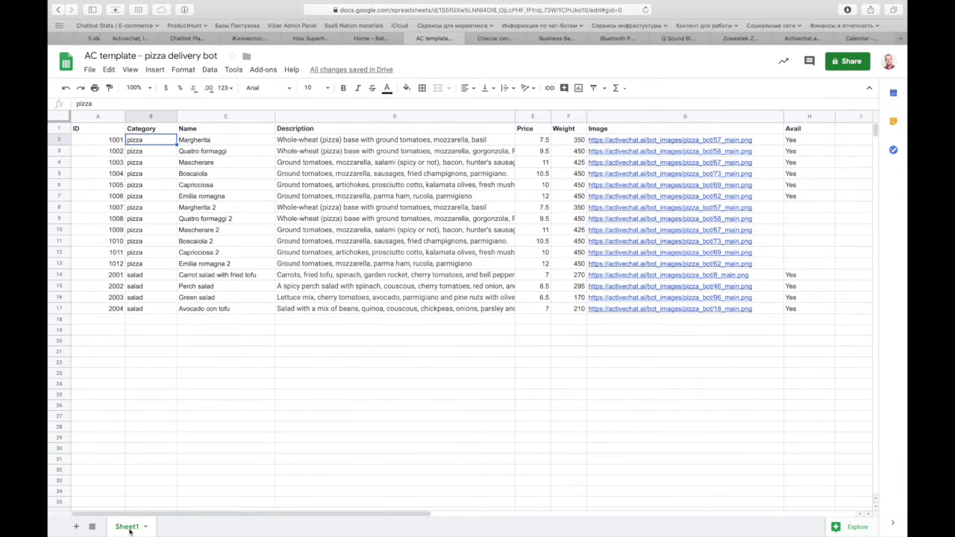
key(super+Tab)
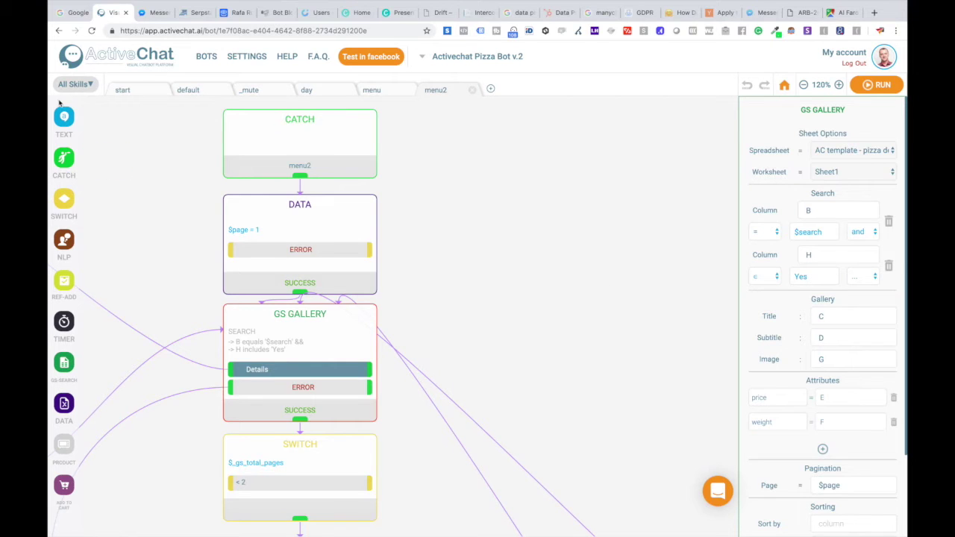
Step: Check where the start flow saves the reply as $search, then reopen menu2's GS GALLERY settings
click(134, 91)
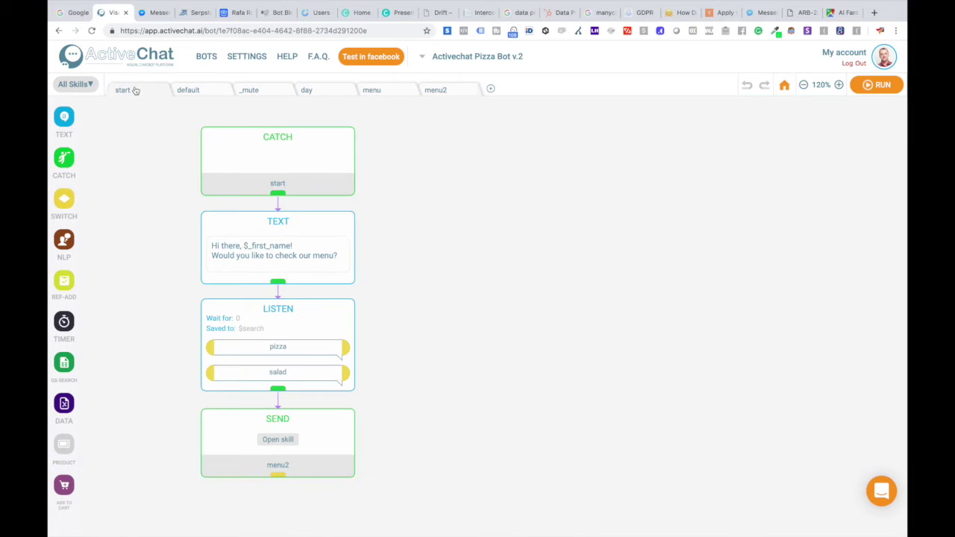
click(253, 316)
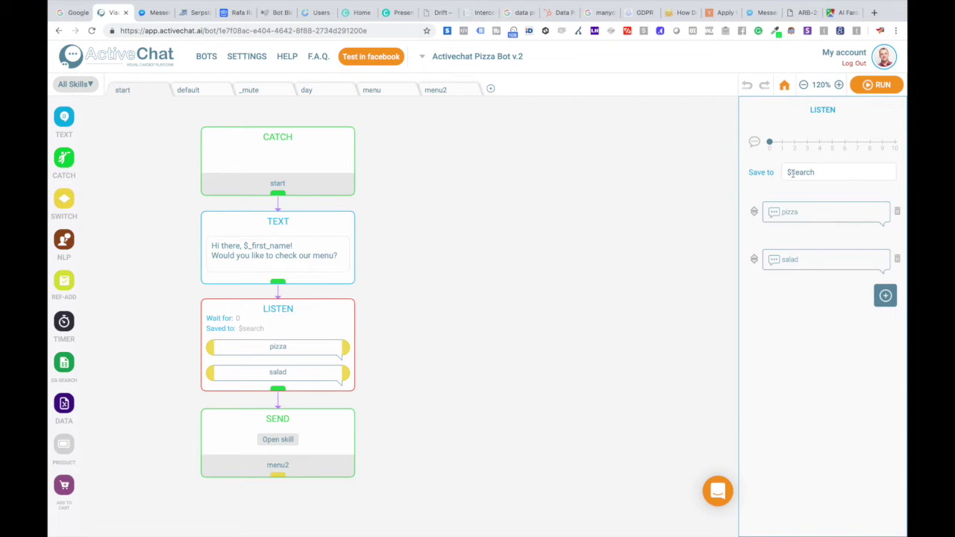
click(444, 95)
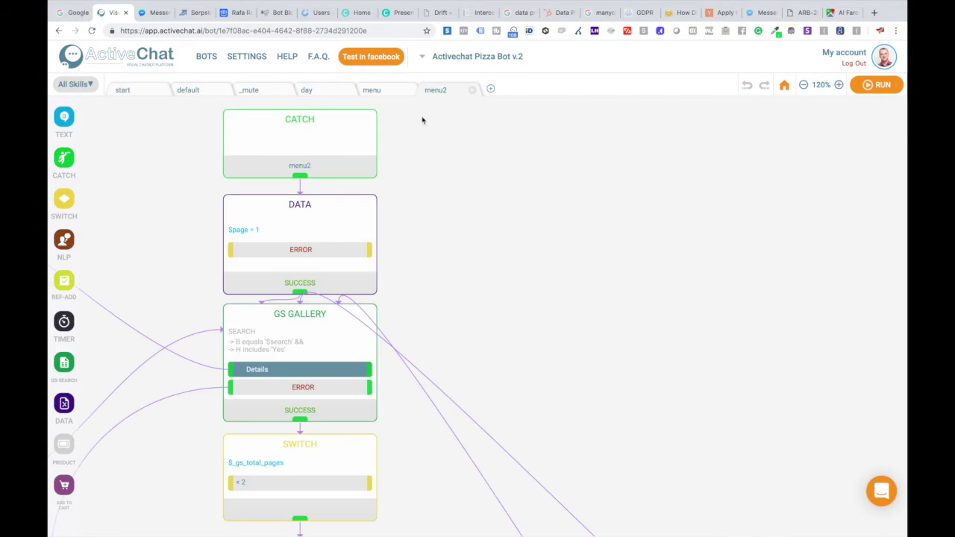
click(349, 314)
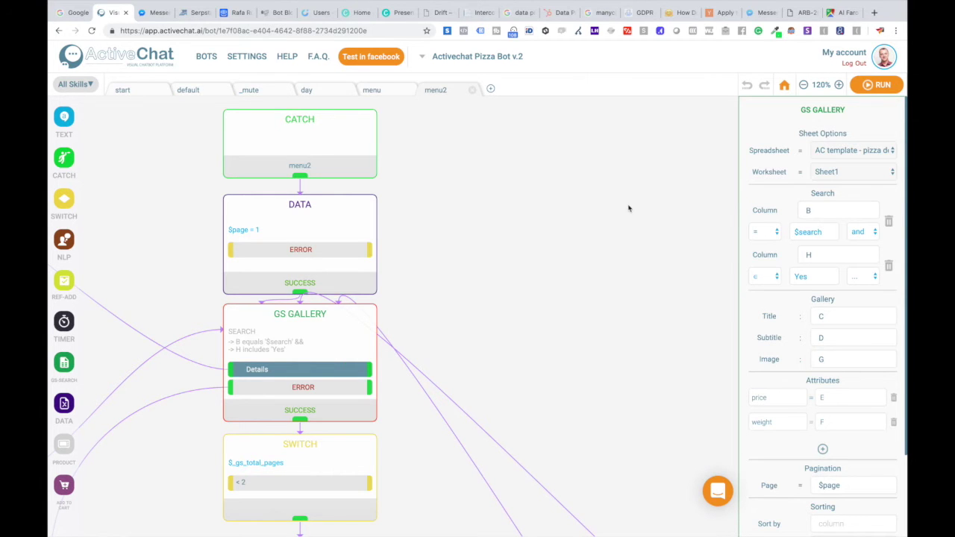
Step: Compare the gallery filters with the spreadsheet's empty Avail value in H9, then test in Messenger
key(super+Tab)
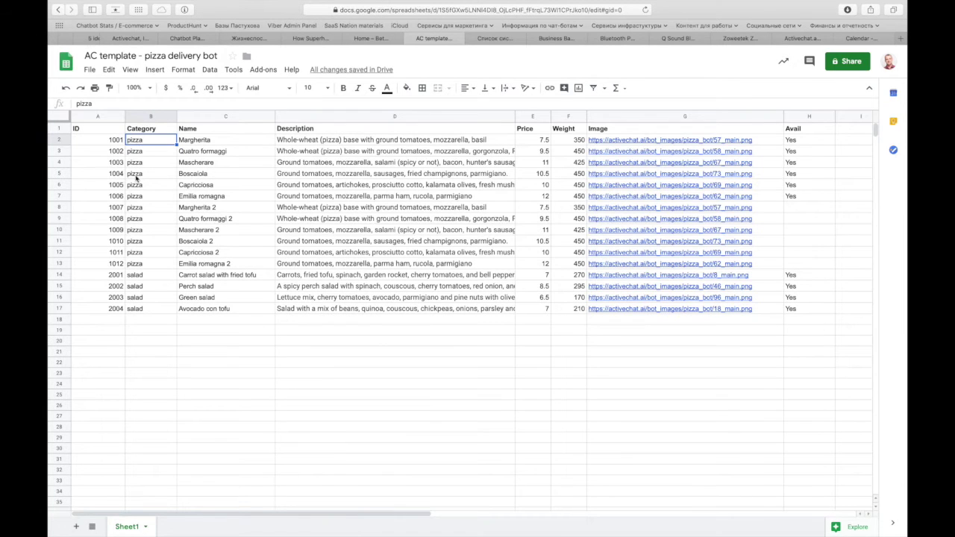
key(super+Tab)
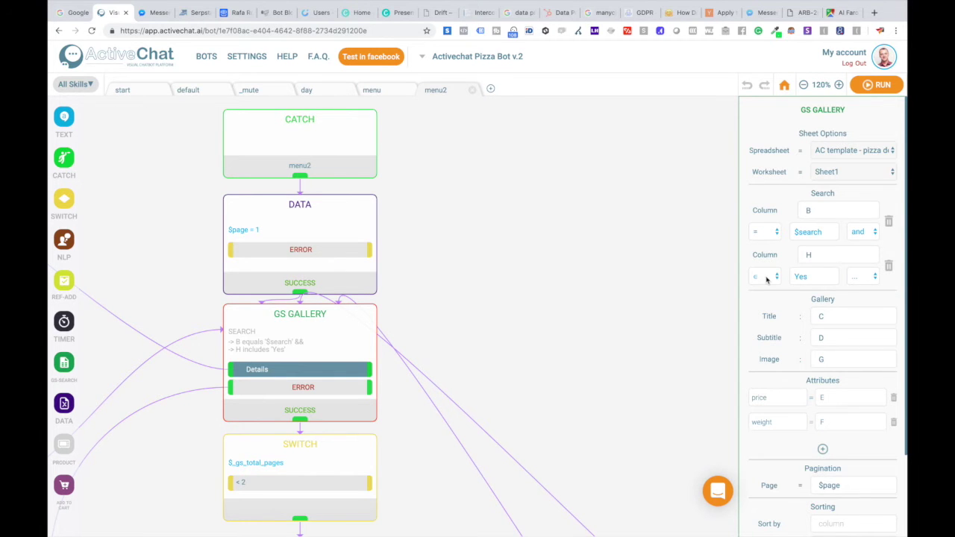
key(super+Tab)
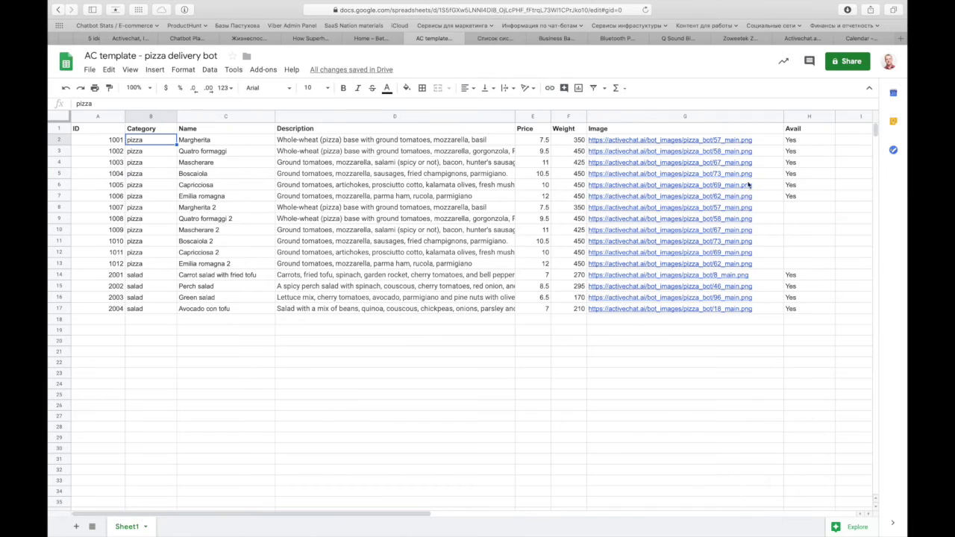
click(795, 218)
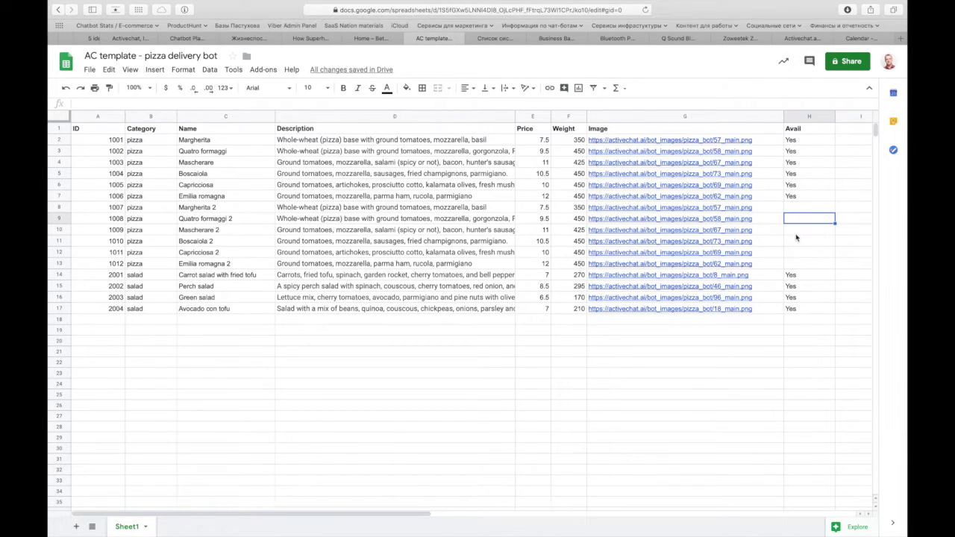
key(super+Tab)
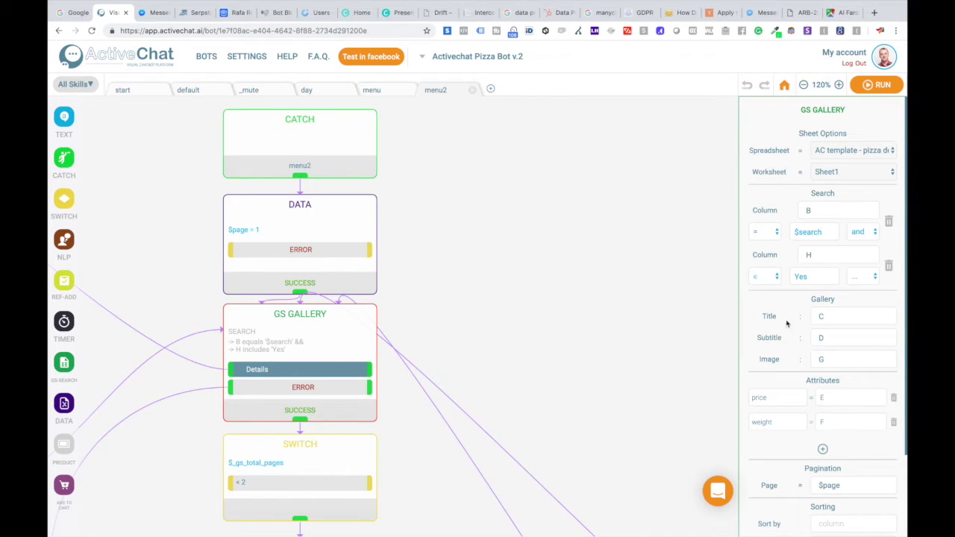
key(ctrl+Tab)
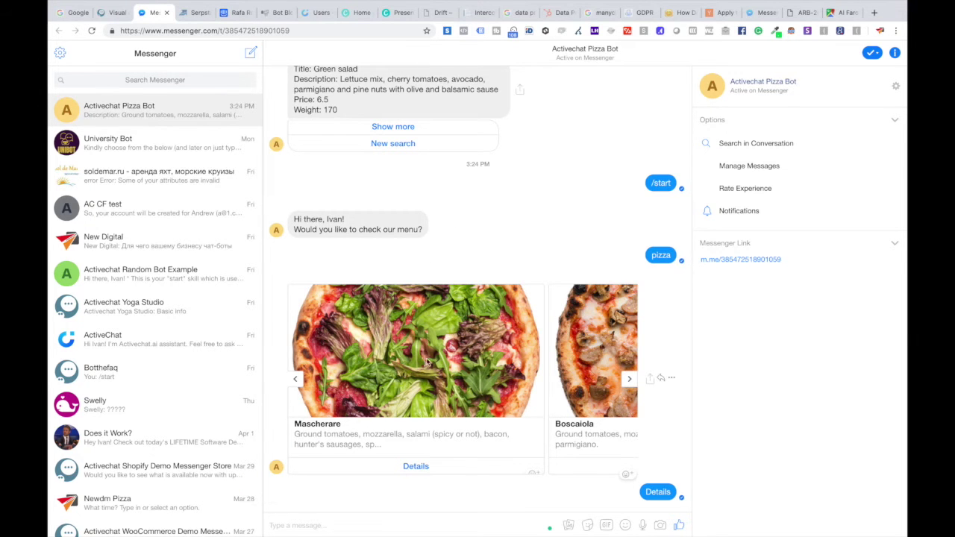
Step: Return from Messenger to the ActiveChat builder with GS GALLERY settings showing
mouse_move(415, 373)
click(112, 11)
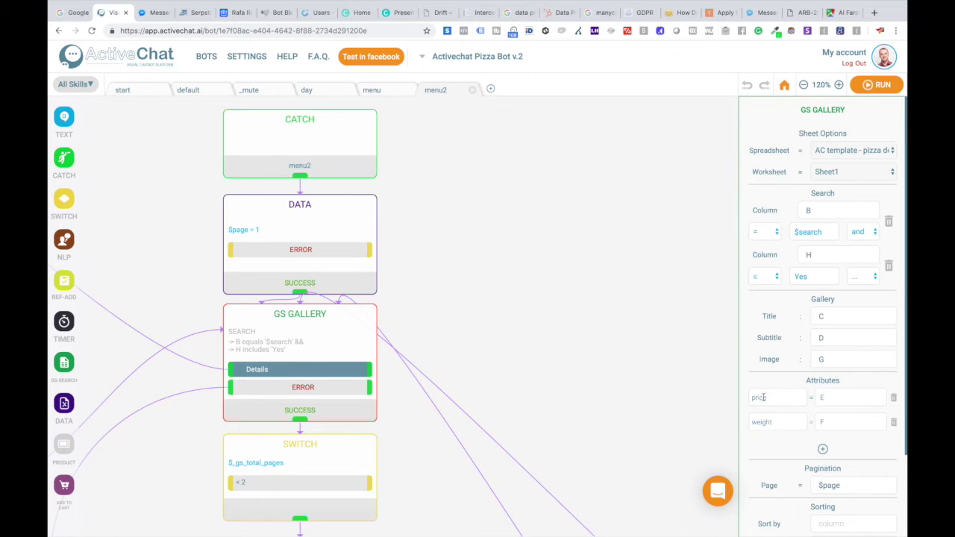
click(834, 422)
scroll(790, 361, down, 3)
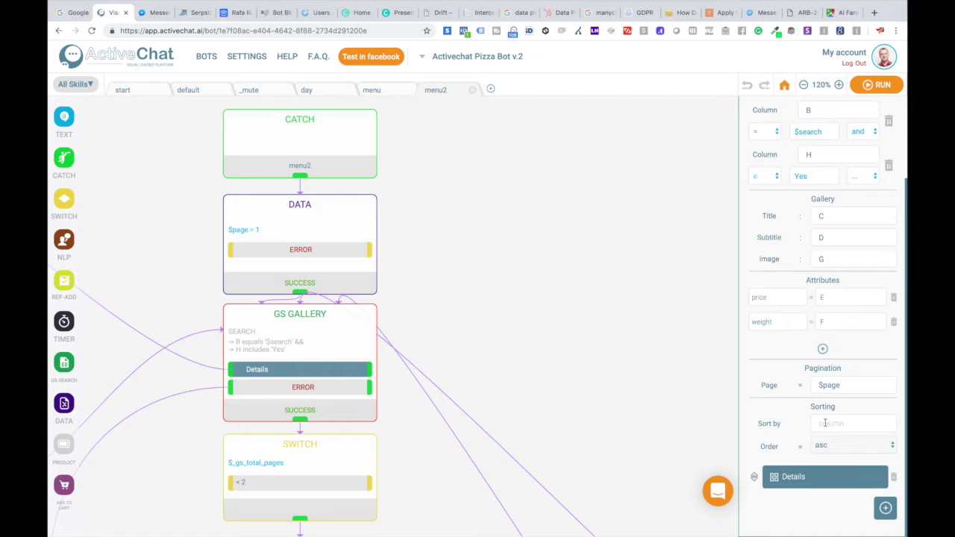
click(824, 423)
Step: Review the total-pages SWITCH and page-number TEXT blocks, then reopen the $page = 1 step
scroll(328, 420, down, 1)
scroll(313, 440, down, 1)
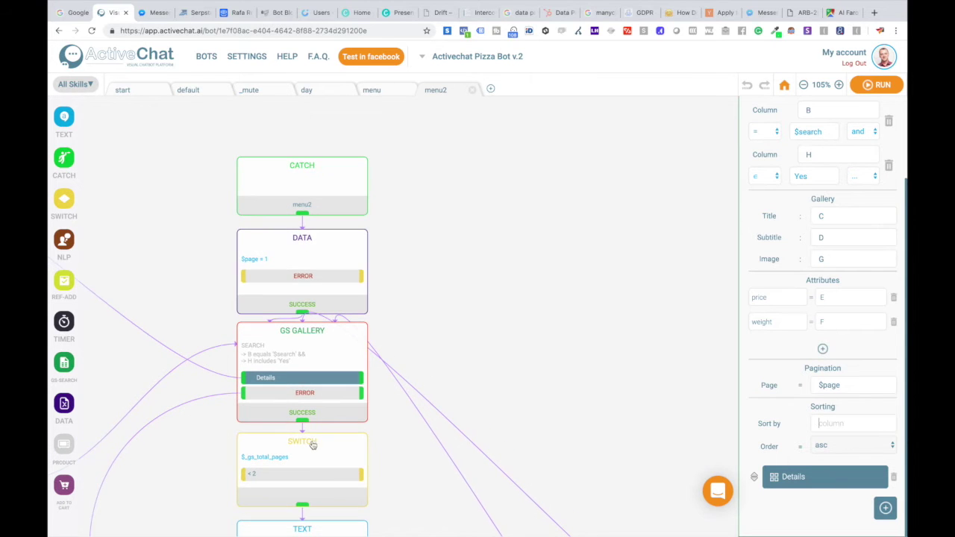
drag(399, 464, 393, 254)
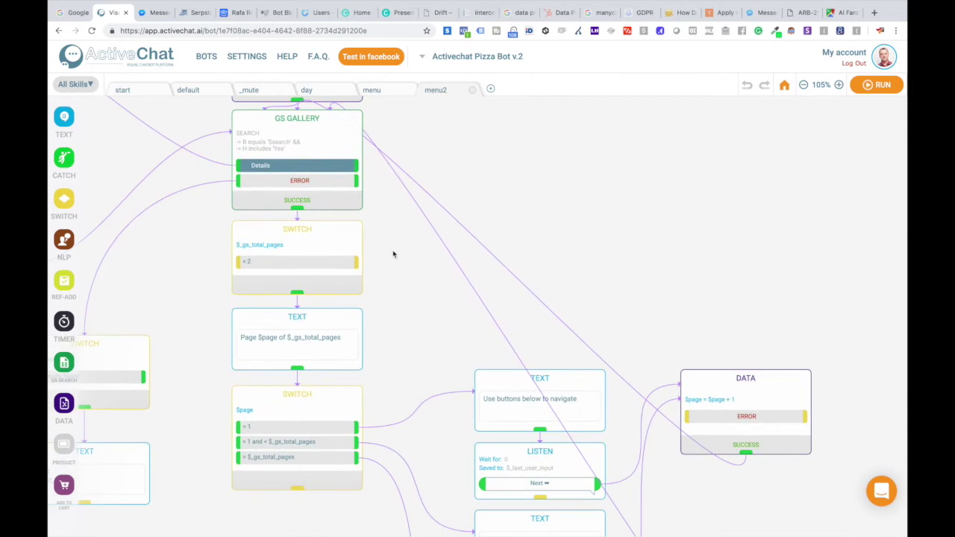
click(283, 236)
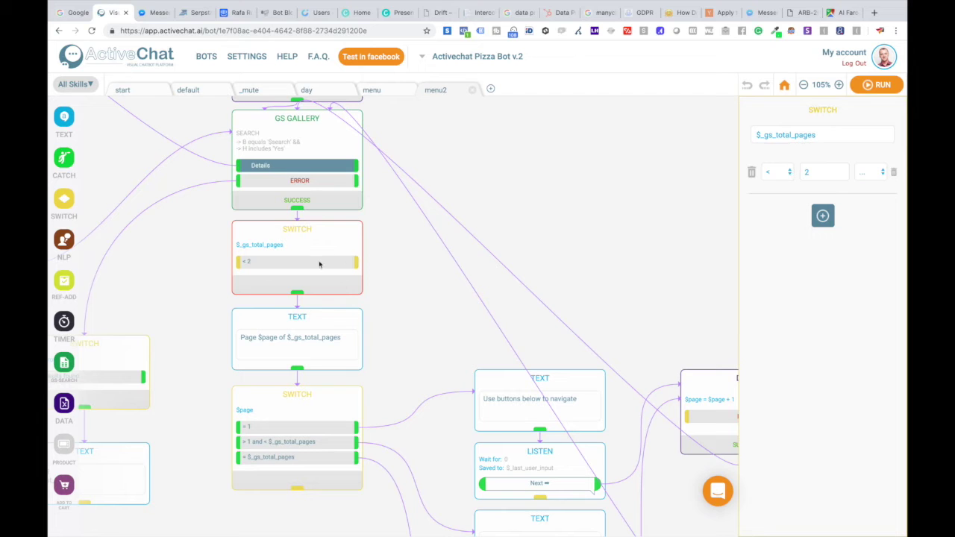
click(286, 323)
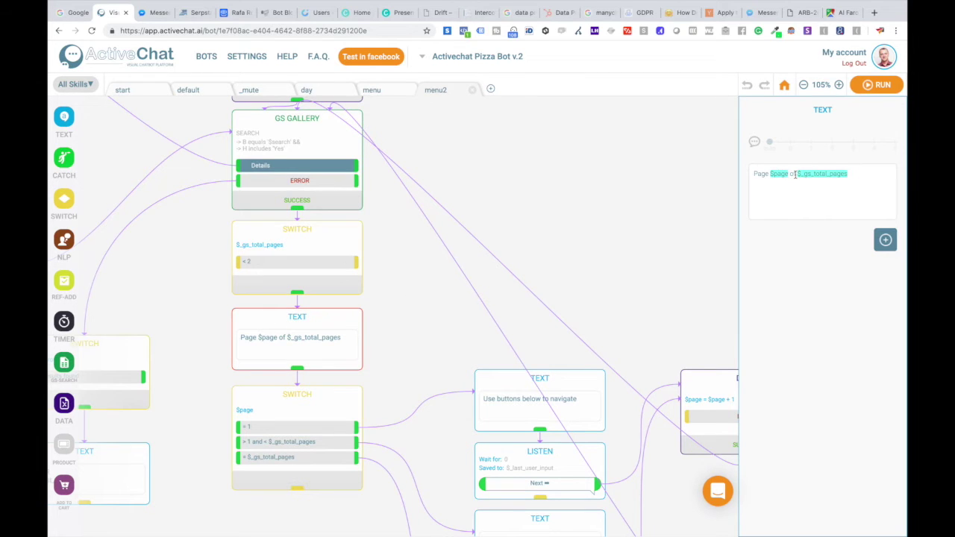
drag(440, 145, 460, 290)
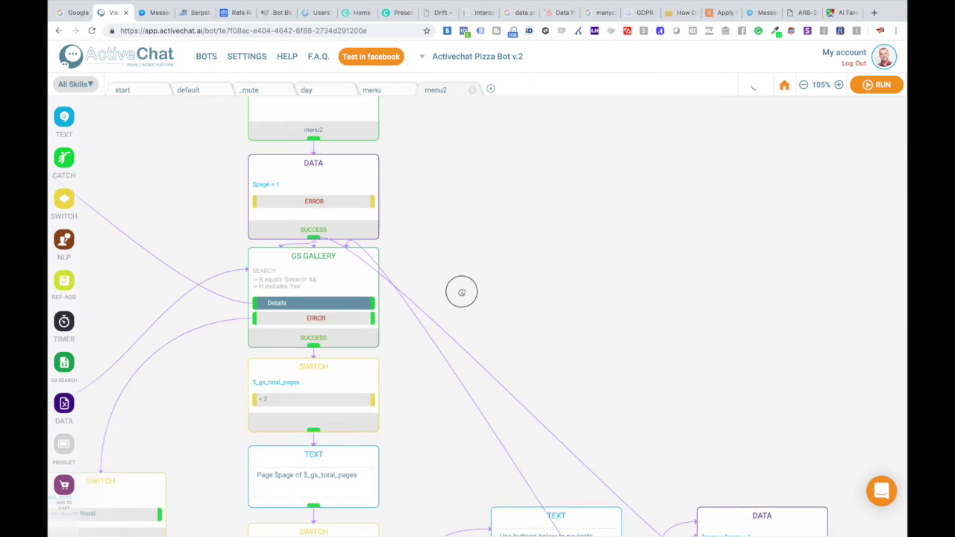
click(322, 239)
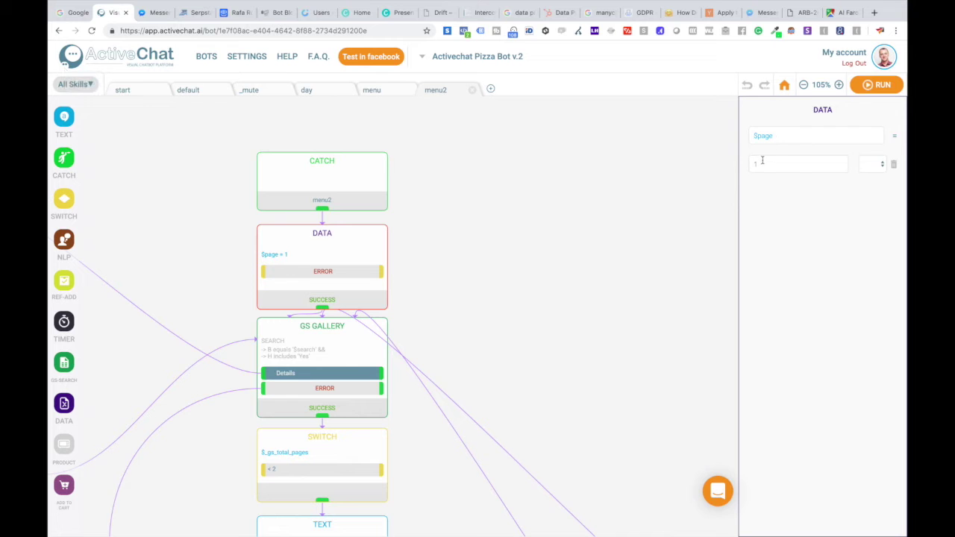
Step: View the page-number message and the $page switch's conditions: 1, between, and total pages
click(497, 217)
scroll(441, 318, down, 10)
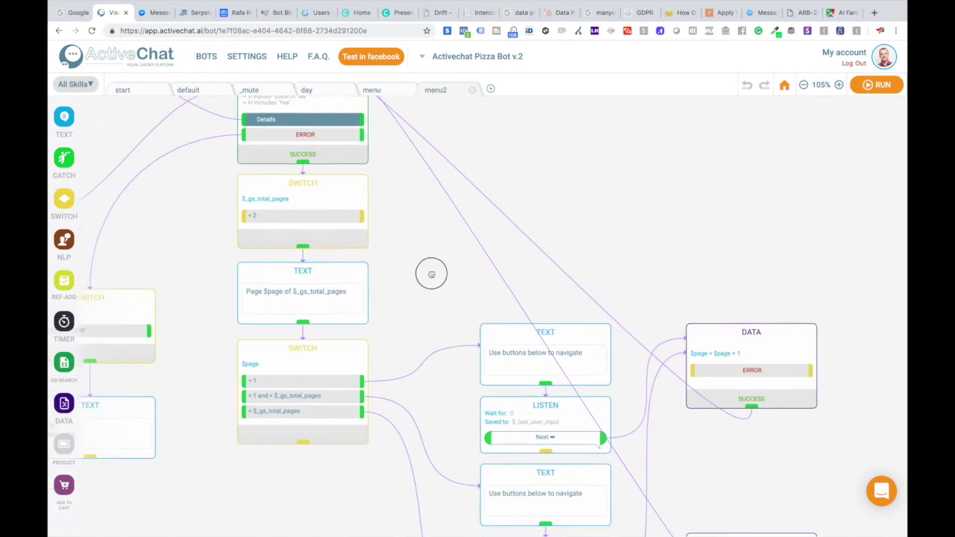
click(330, 252)
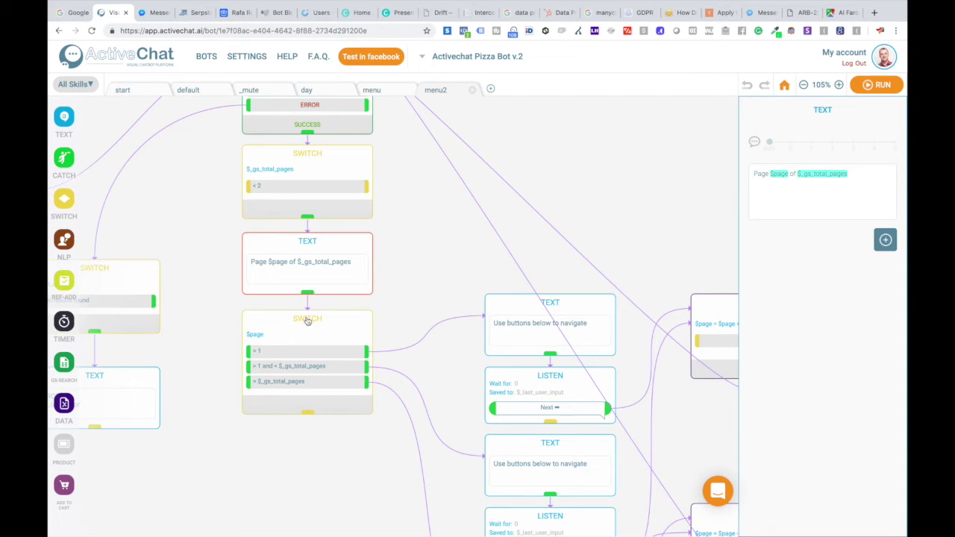
click(306, 321)
click(787, 135)
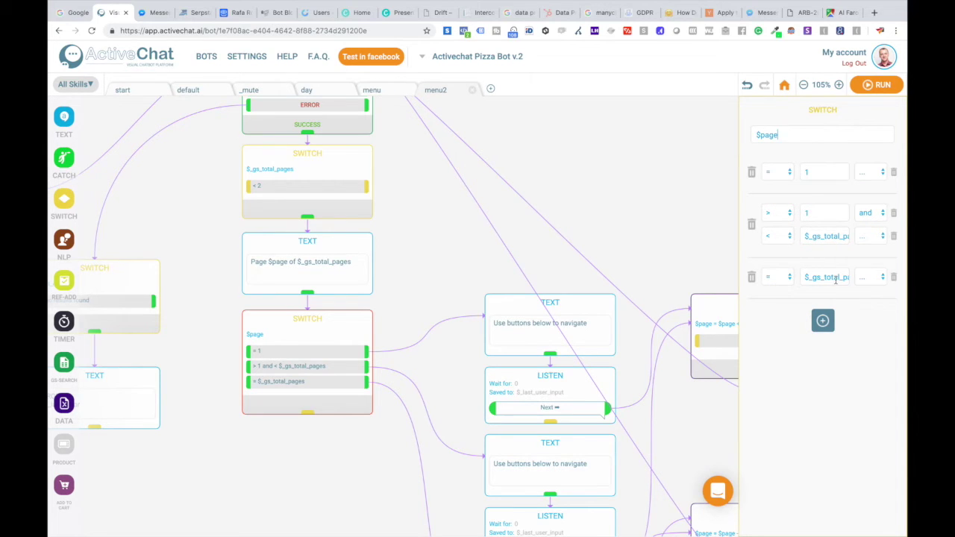
Step: Inspect the first-page (Next only) and middle-page (Prev and Next) navigation messages and replies
click(550, 321)
drag(356, 353, 176, 291)
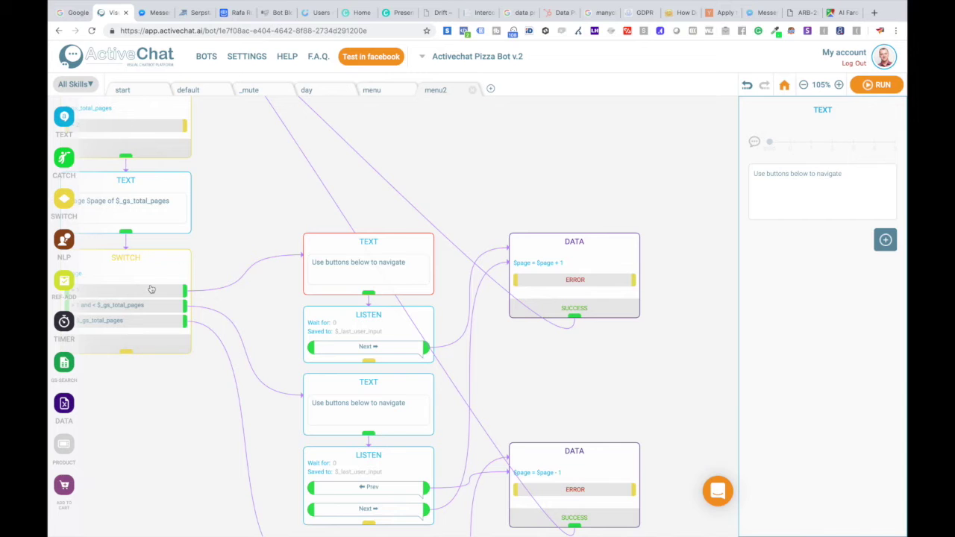
click(216, 261)
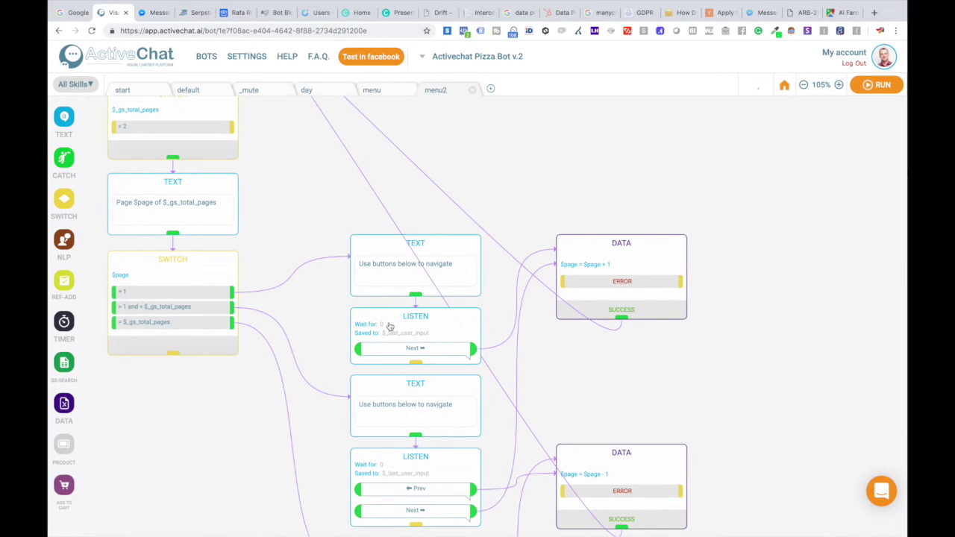
click(388, 324)
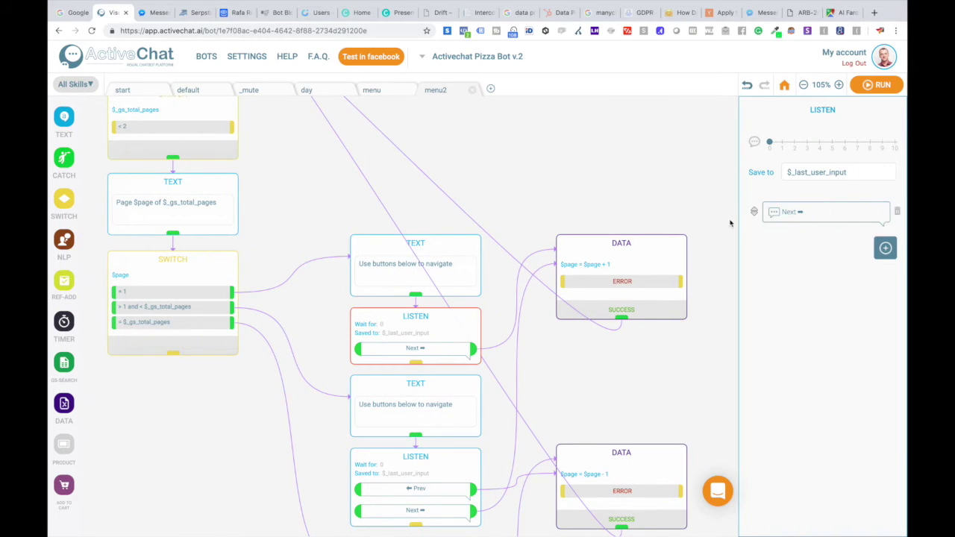
click(404, 393)
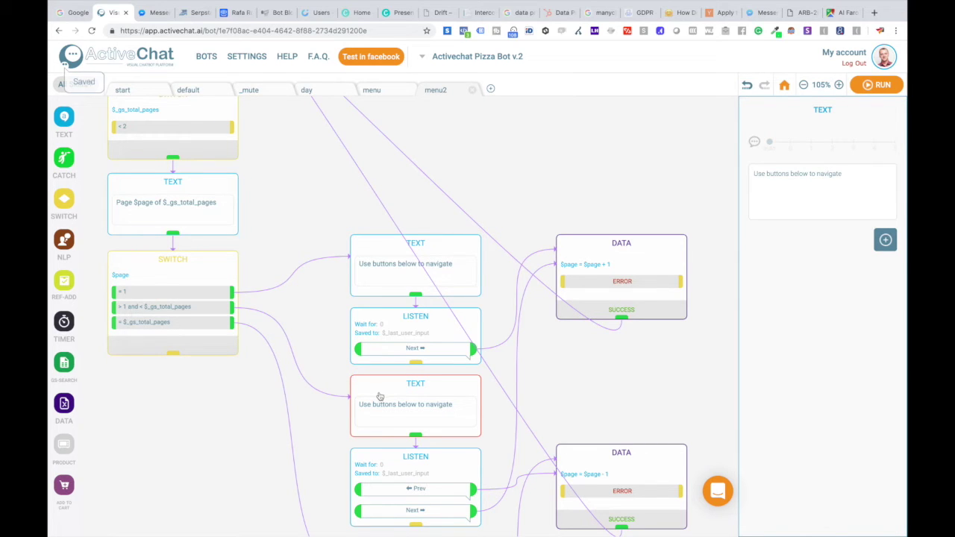
click(436, 468)
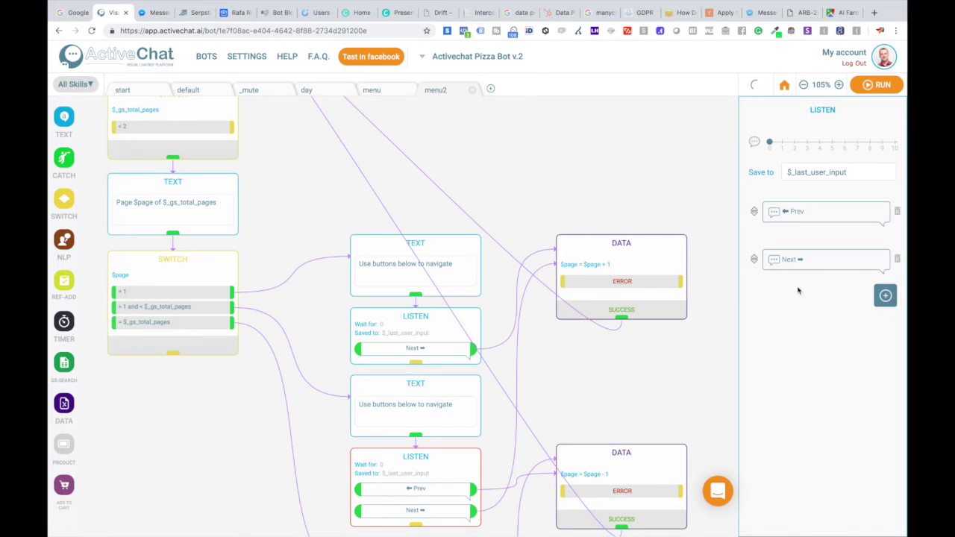
Step: Inspect the last-page navigation offering only Prev, then pan back to the upper branches
mouse_move(602, 412)
mouse_down()
mouse_move(544, 292)
mouse_move(528, 223)
mouse_up()
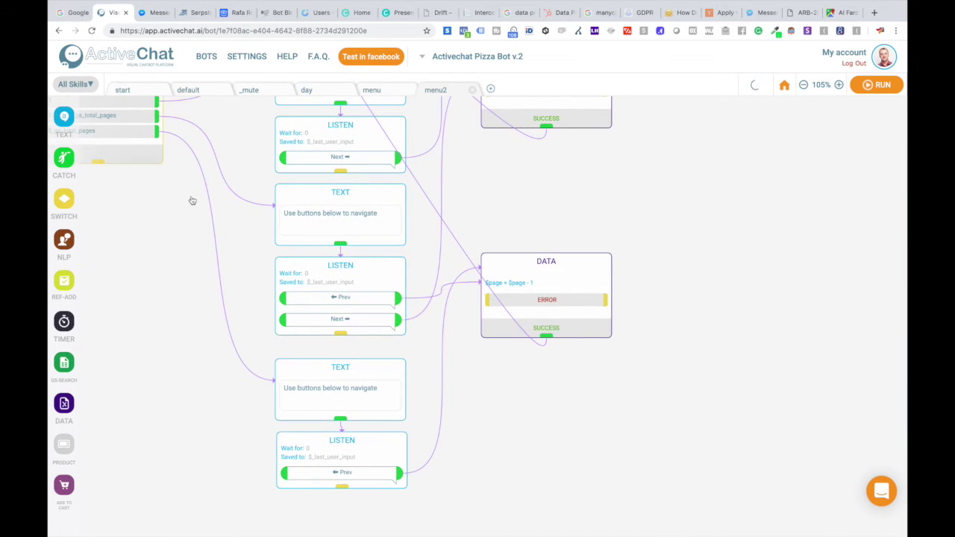
click(295, 373)
click(325, 445)
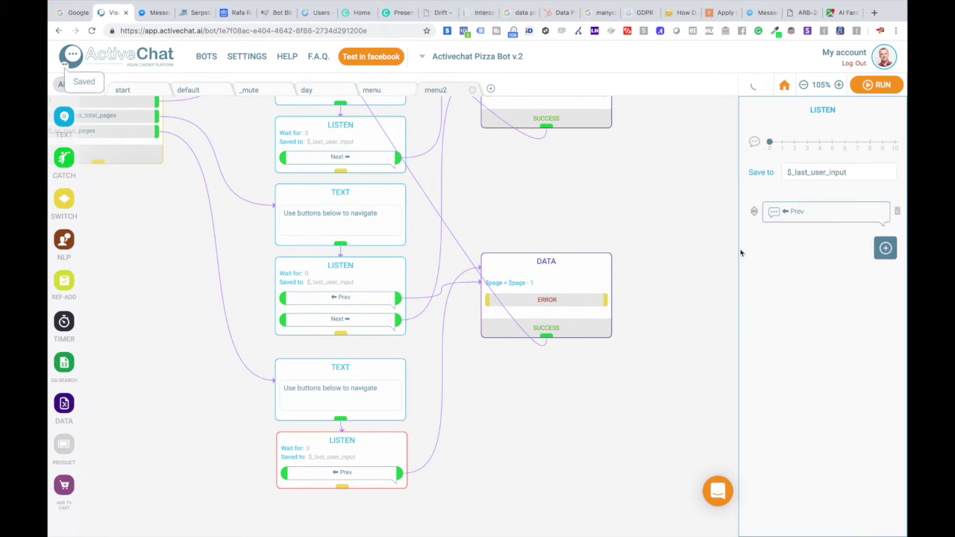
drag(552, 201, 572, 321)
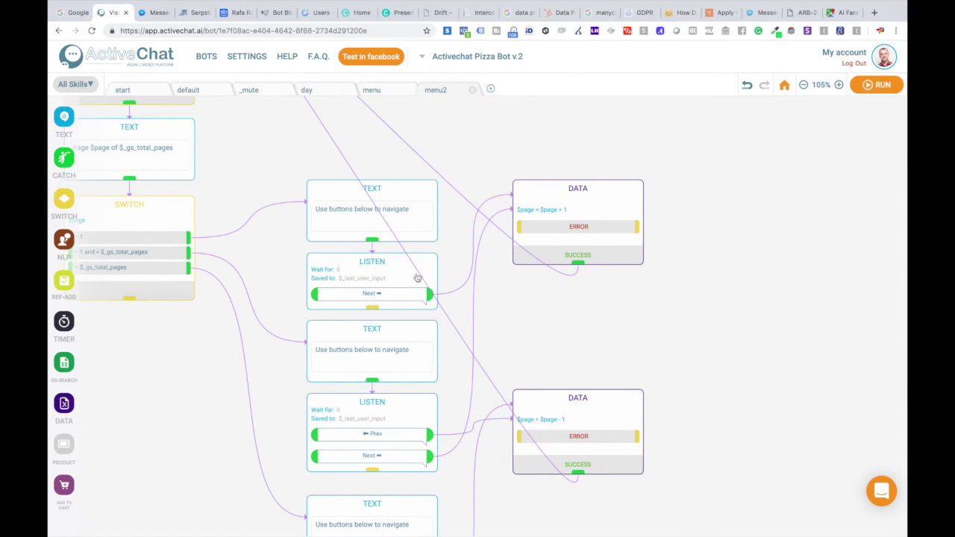
click(574, 197)
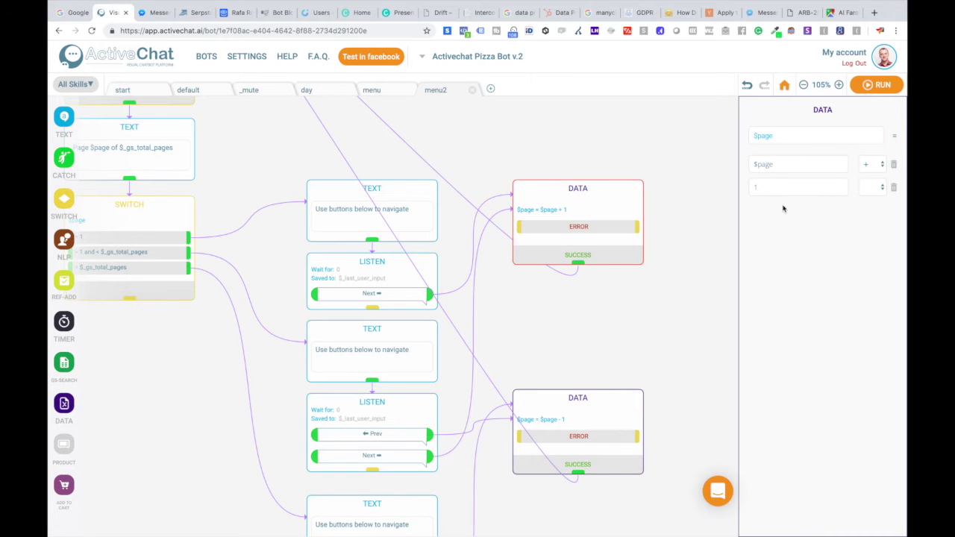
drag(527, 147, 709, 382)
scroll(592, 373, up, 1)
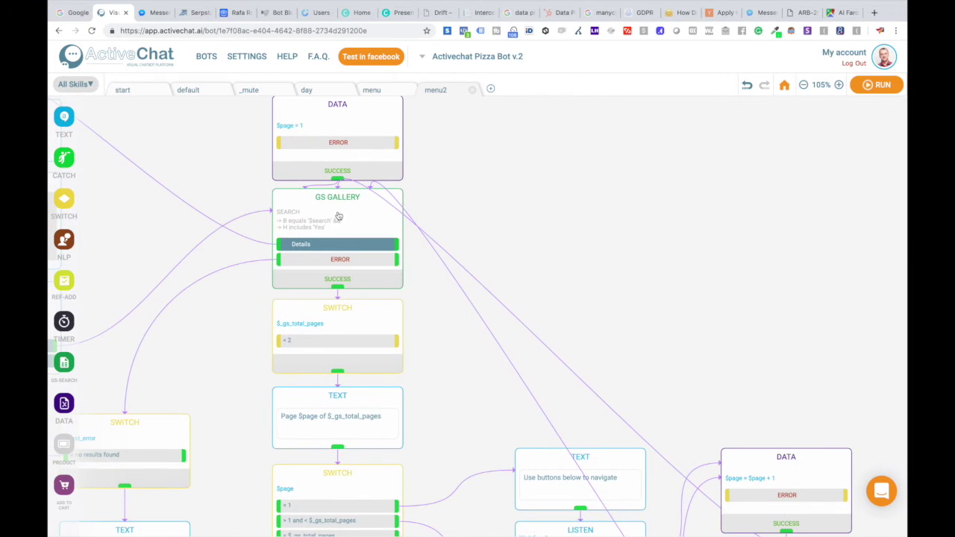
scroll(513, 141, down, 2)
scroll(512, 142, down, 2)
scroll(512, 141, right, 2)
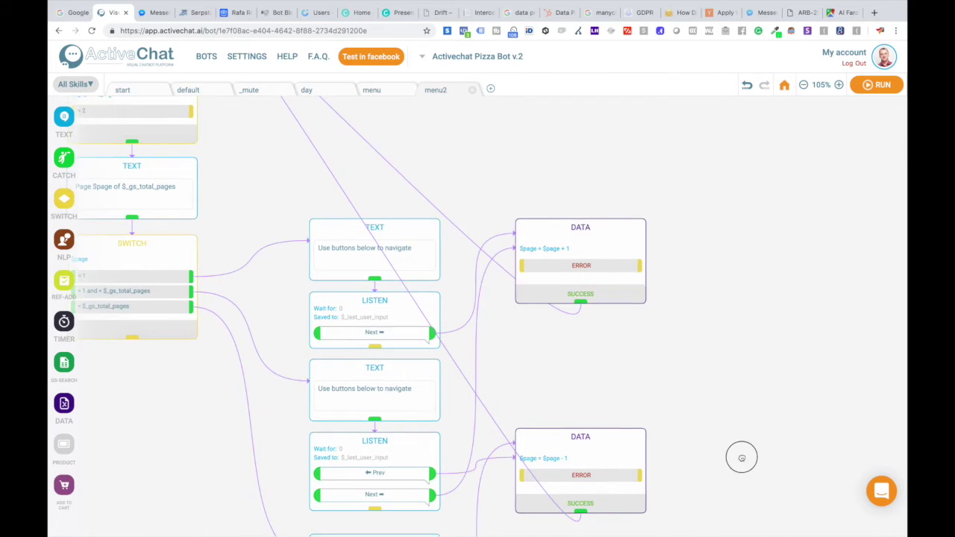
scroll(741, 456, down, 3)
scroll(741, 456, right, 3)
click(469, 310)
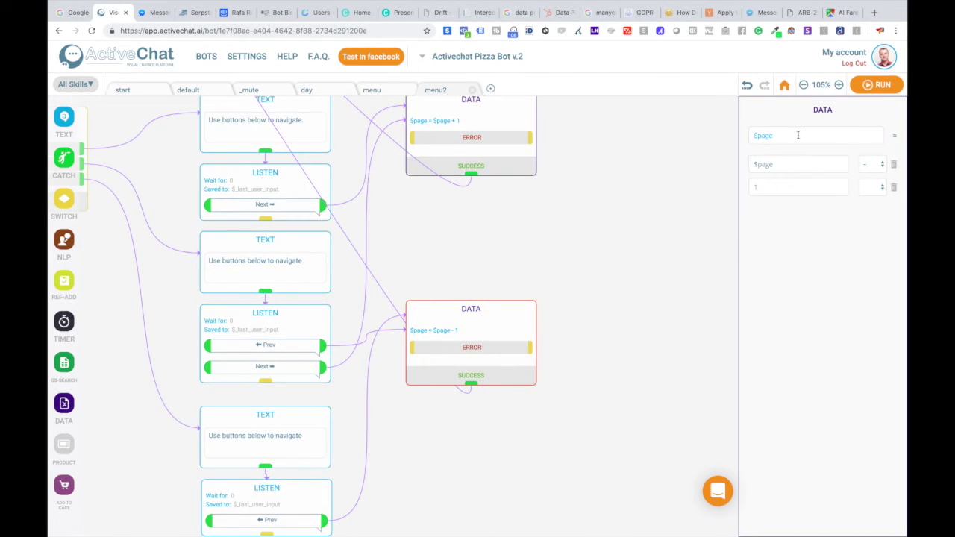
click(606, 258)
scroll(693, 395, up, 3)
scroll(530, 266, up, 5)
scroll(530, 266, left, 3)
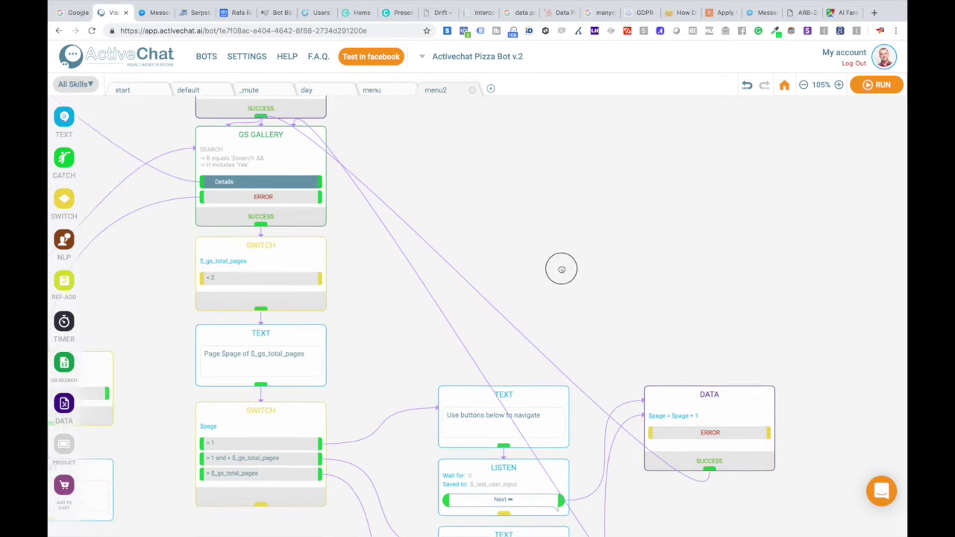
scroll(365, 181, up, 2)
scroll(365, 181, left, 2)
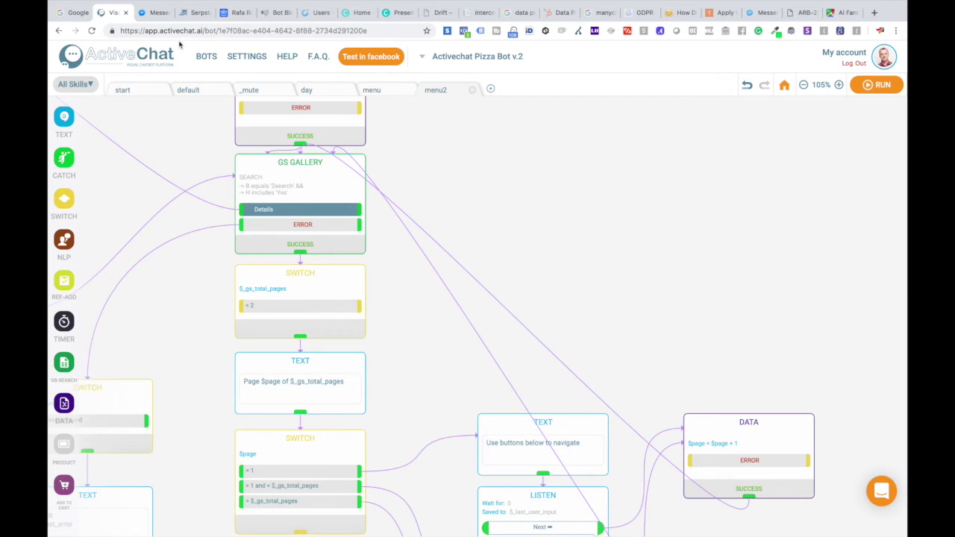
Step: Restart the Pizza Bot conversation in Messenger with the '/' command
click(149, 13)
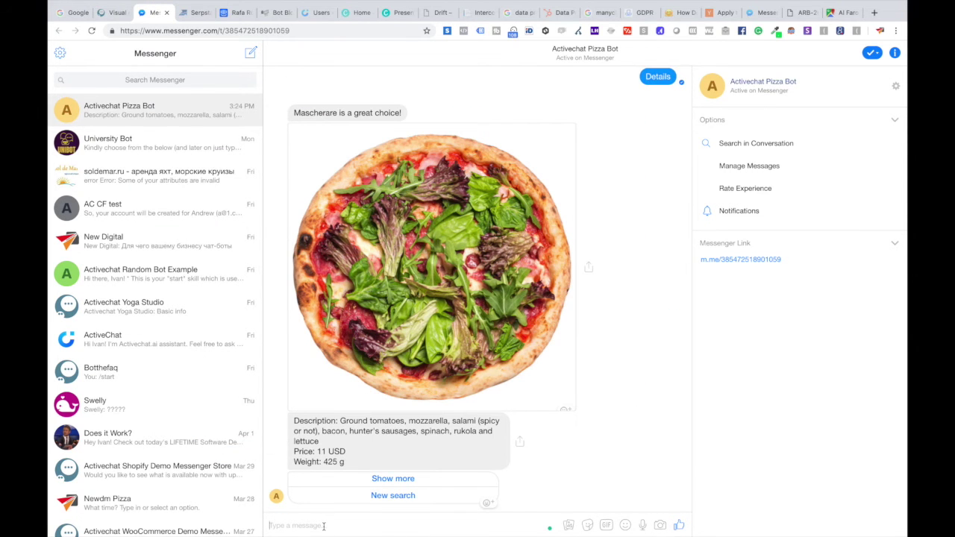
text(/start)
key(Return)
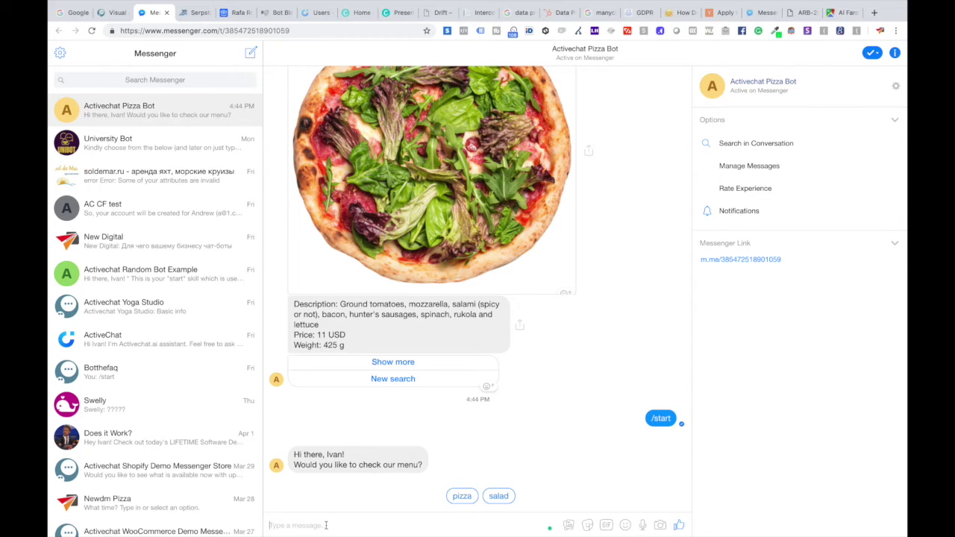
Step: Send the off-menu test word 'strange' to the bot
text(t)
key(BackSpace)
text(strange)
key(Return)
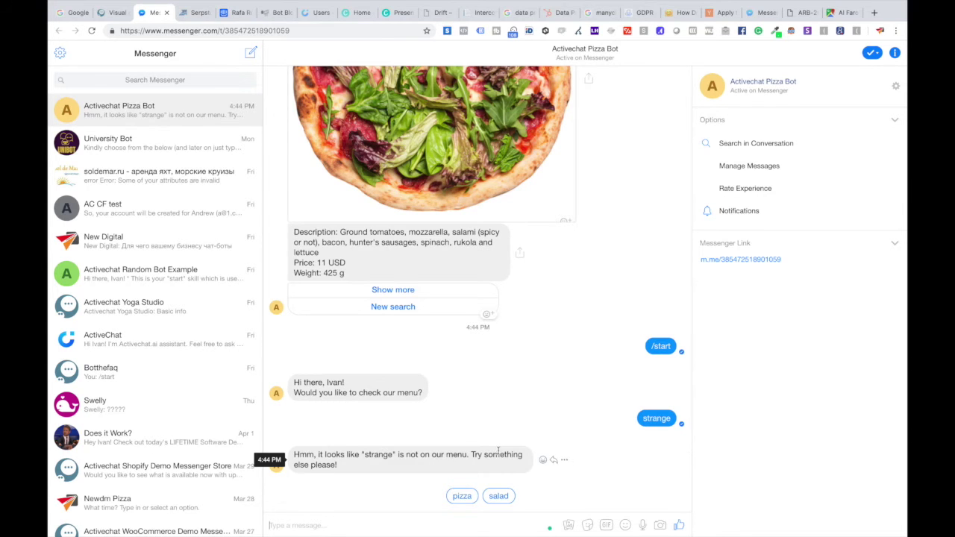
Step: Open the GS GALLERY node's settings in the menu2 flow editor
click(112, 13)
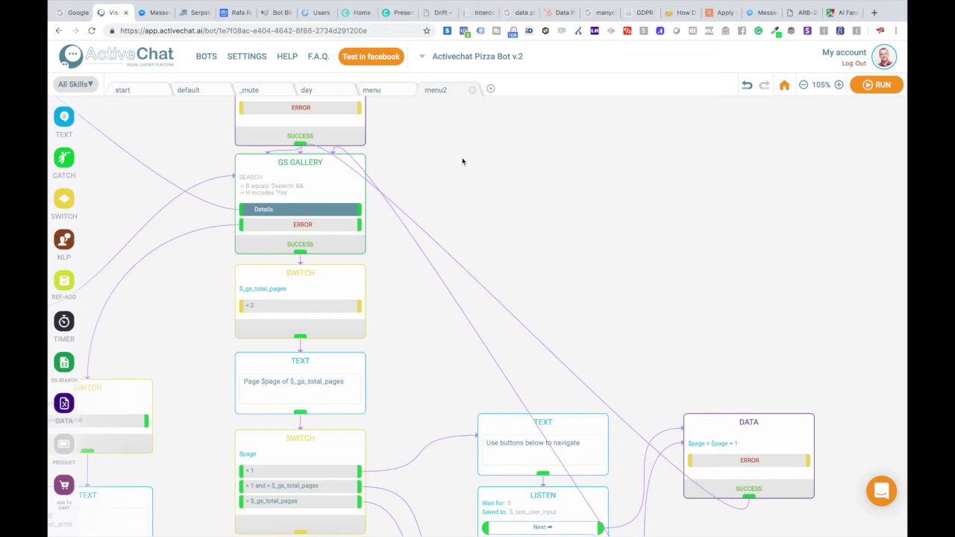
drag(464, 161, 511, 201)
click(381, 211)
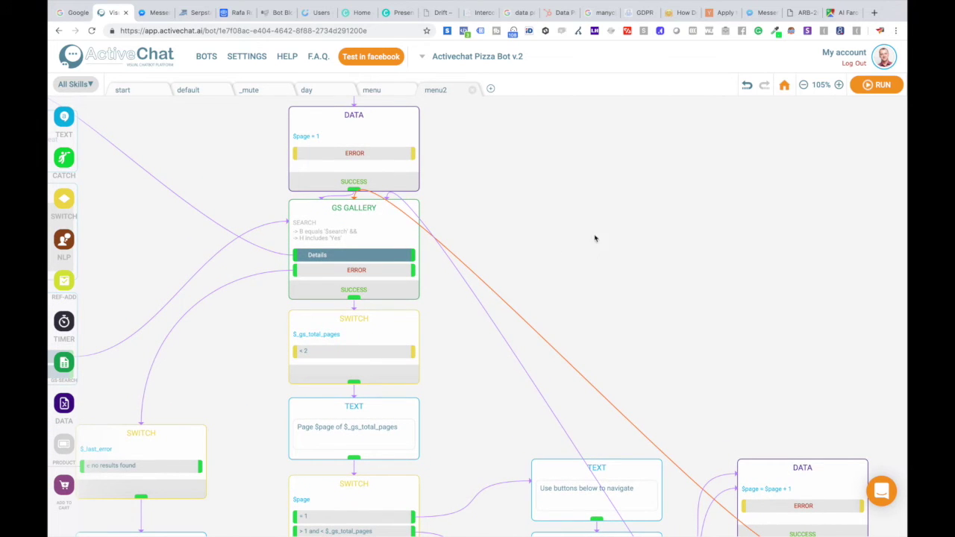
click(345, 215)
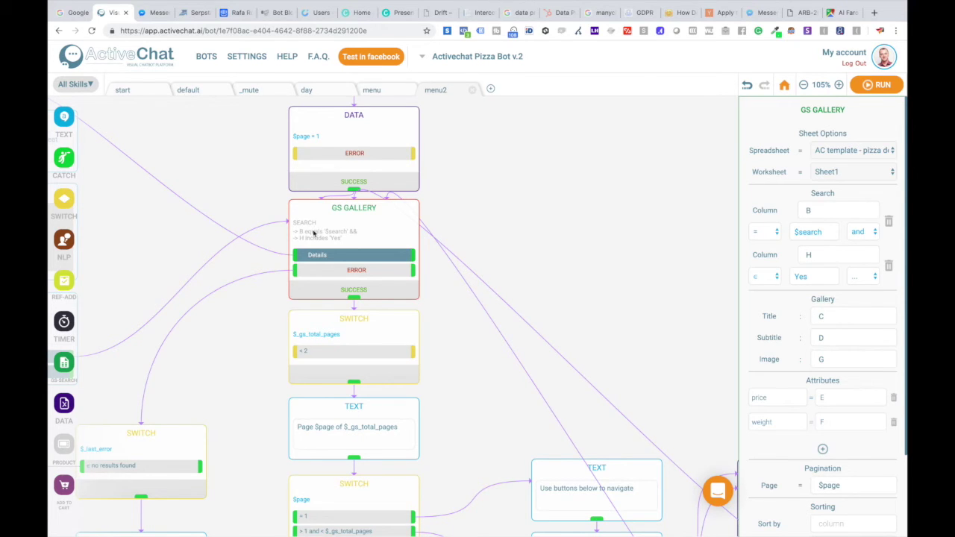
Step: Inspect the $_last_error 'no results found' switch and the not-on-our-menu reply text
drag(225, 159, 361, 126)
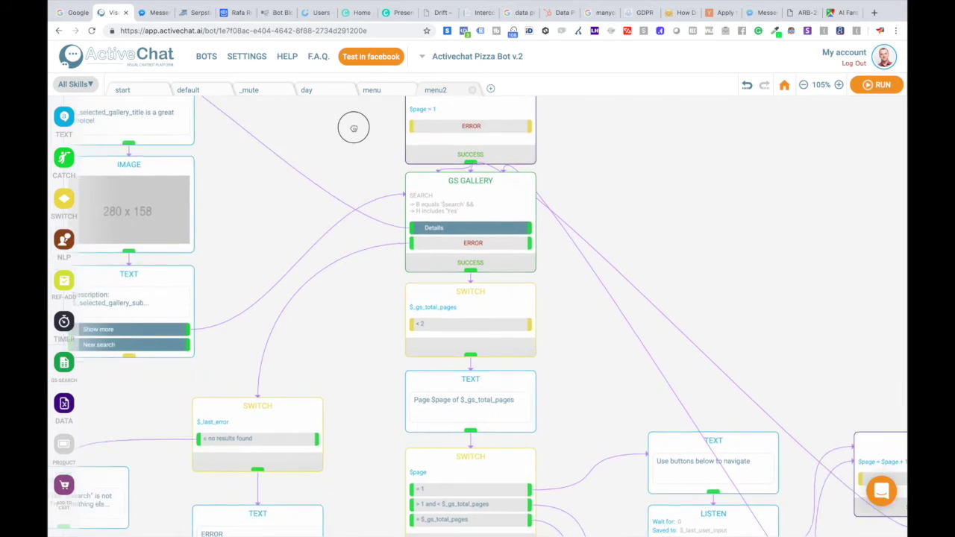
click(288, 406)
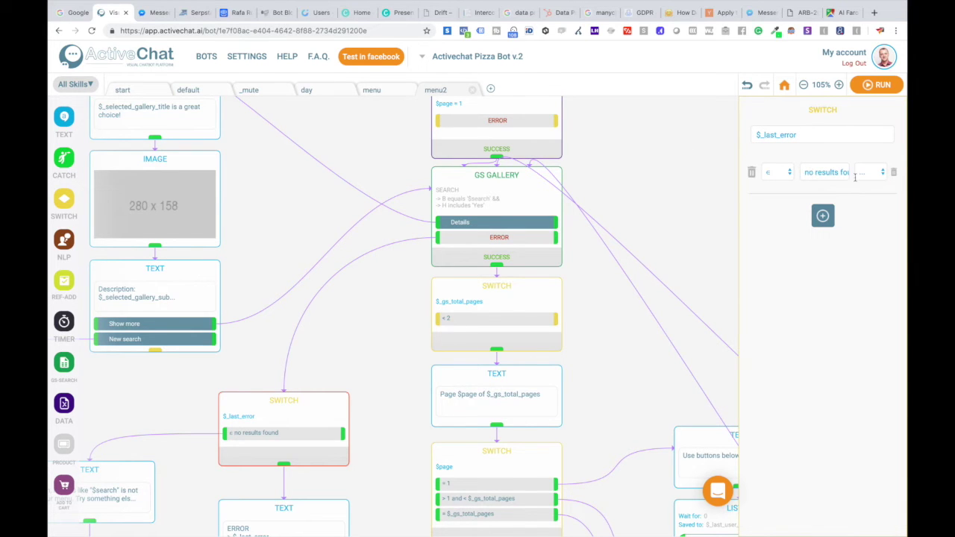
drag(120, 426, 288, 298)
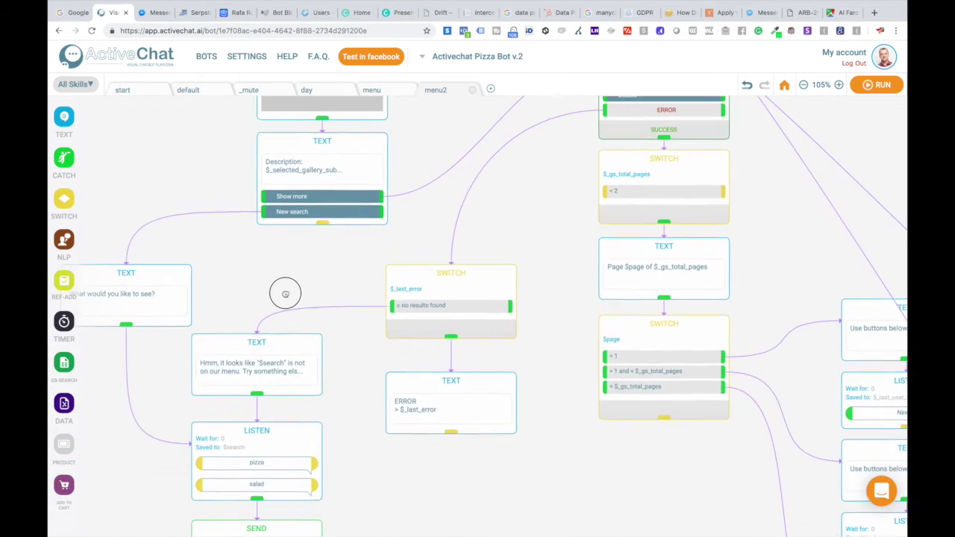
click(251, 348)
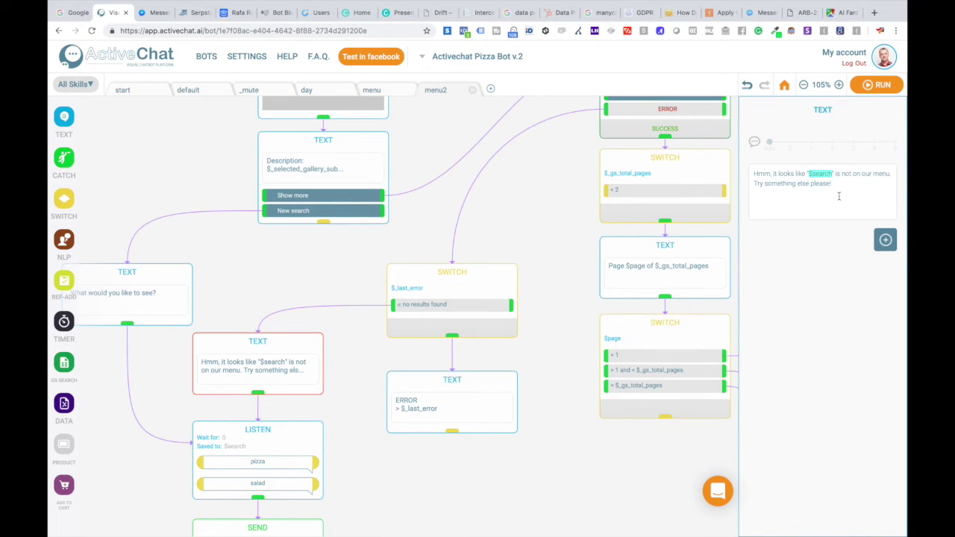
drag(362, 473, 353, 372)
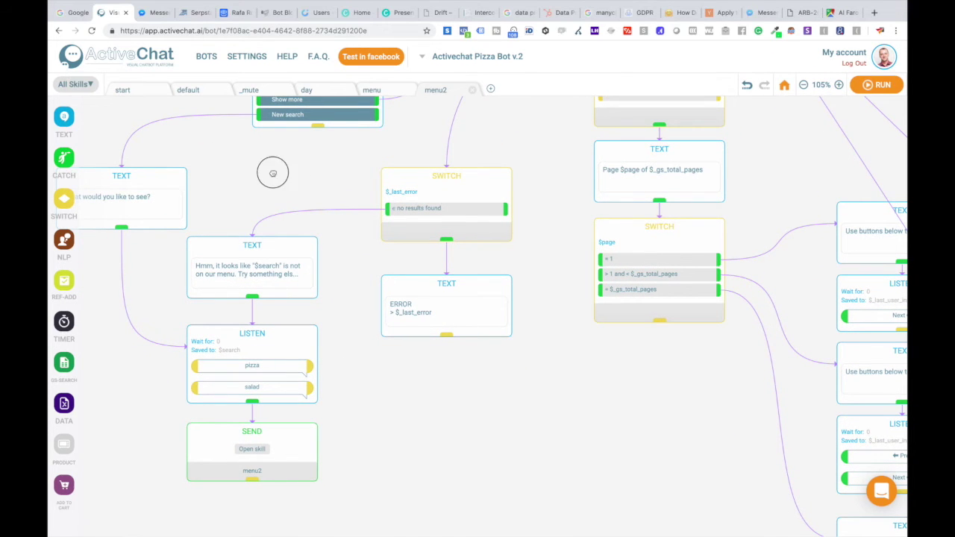
Step: Re-check the $_last_error switch conditions and the ERROR message node
drag(270, 170, 232, 220)
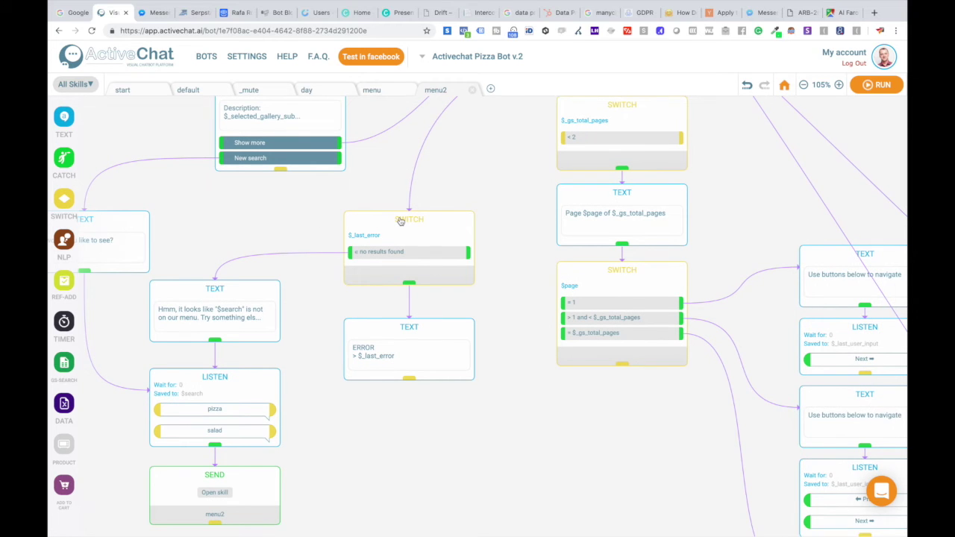
click(399, 221)
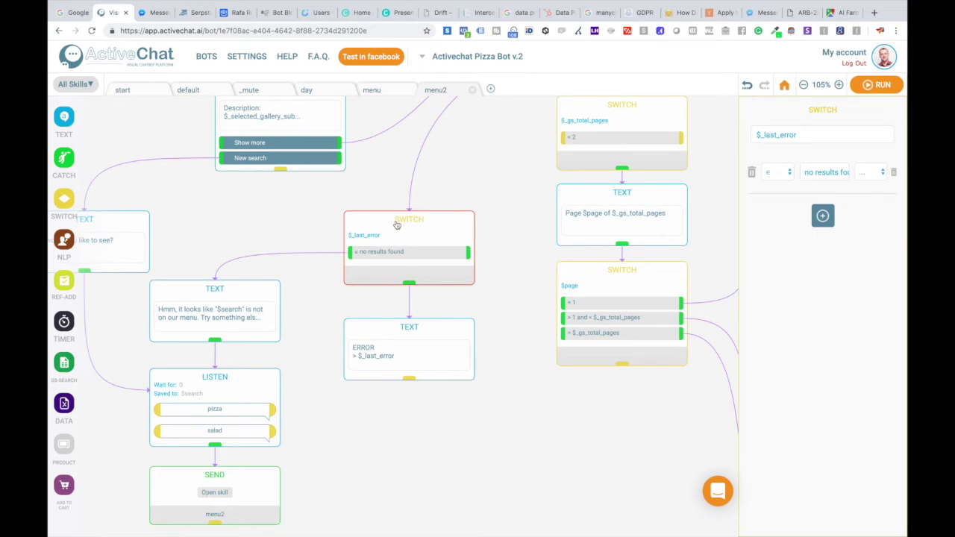
click(403, 334)
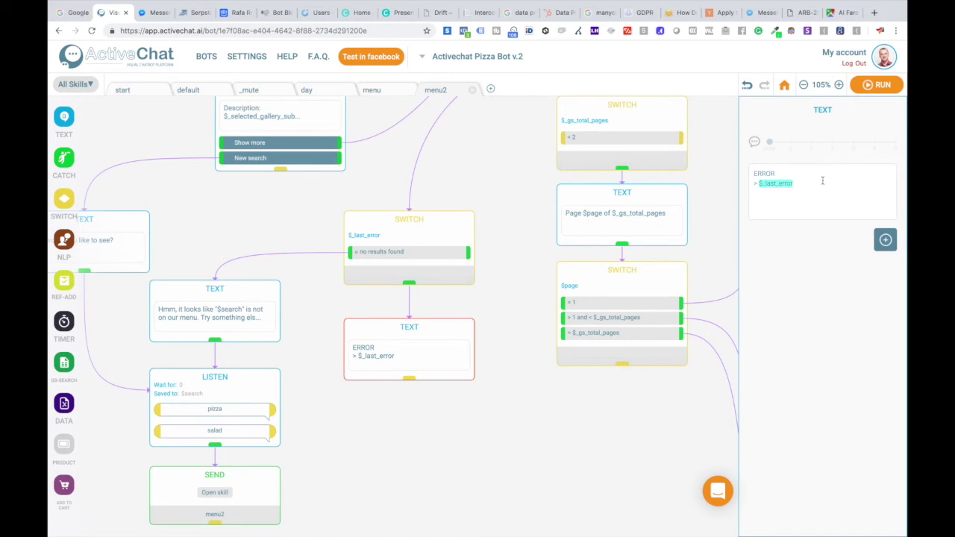
drag(500, 216, 388, 277)
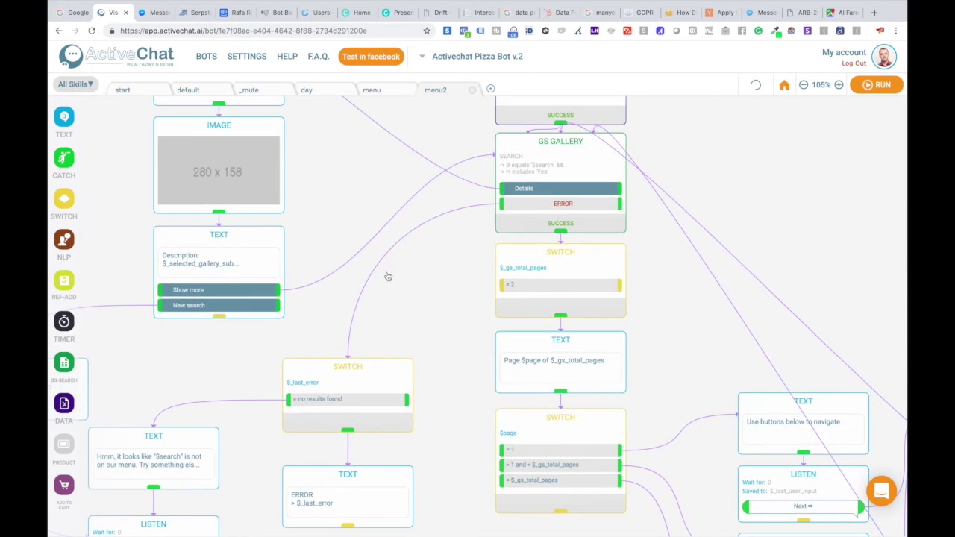
Step: Search the bot for pizza, browse the gallery to Mascherare, and view its Details
click(154, 13)
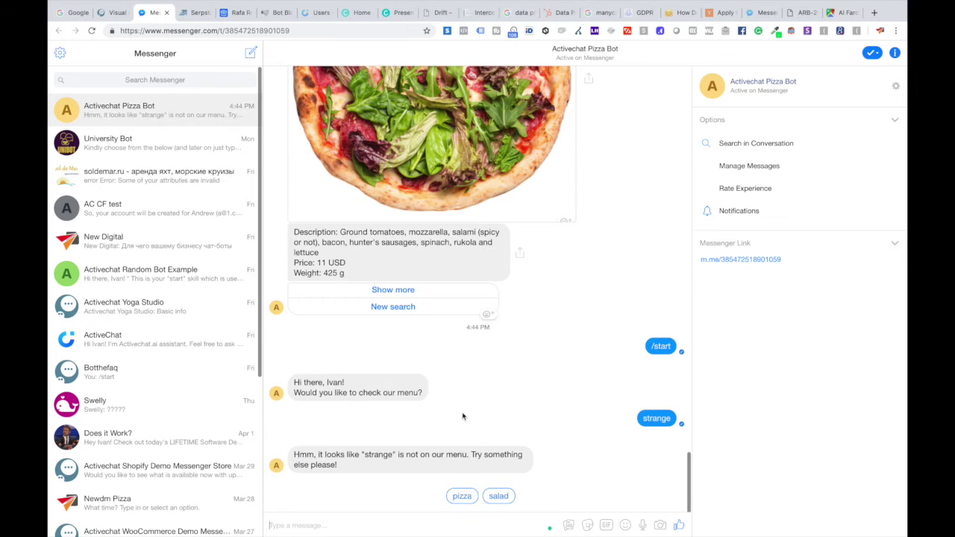
click(462, 496)
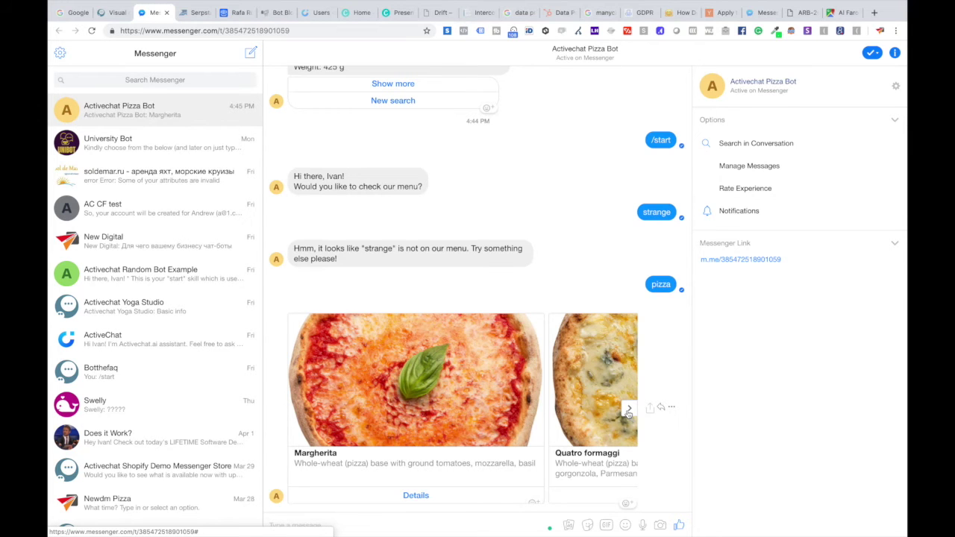
key(super+Tab)
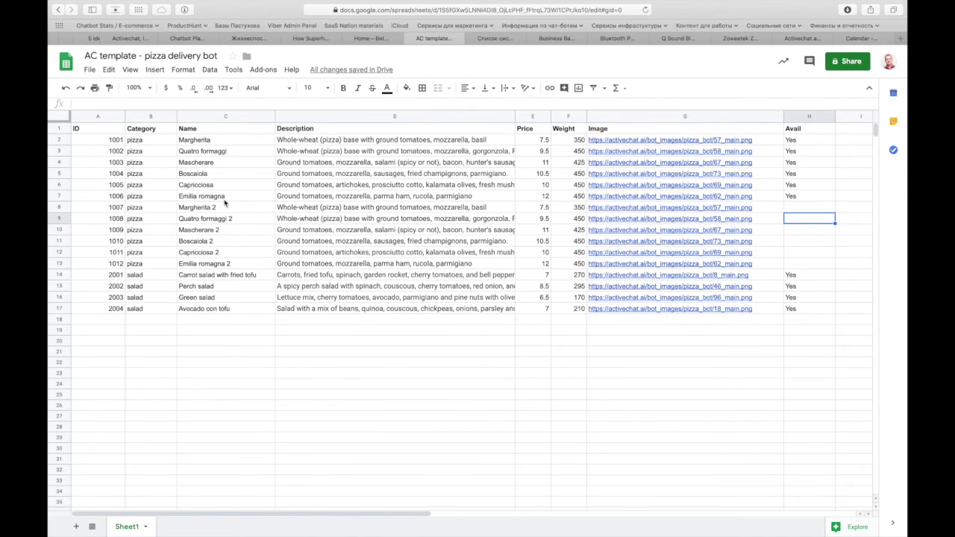
key(super+Tab)
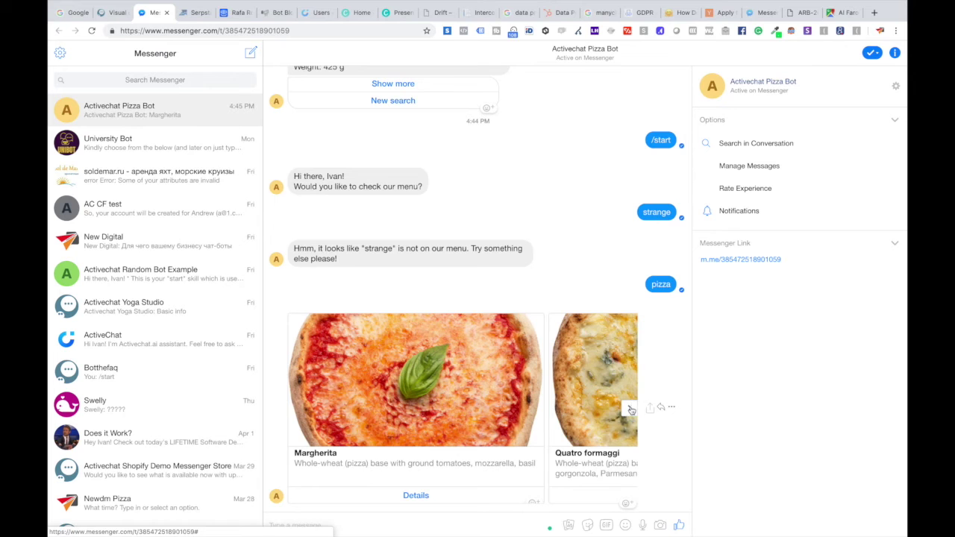
click(630, 409)
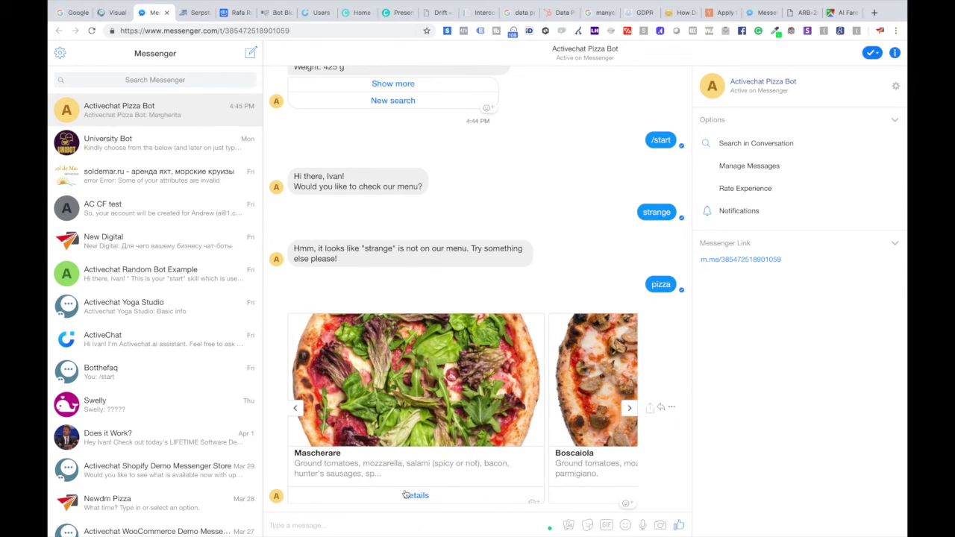
click(416, 496)
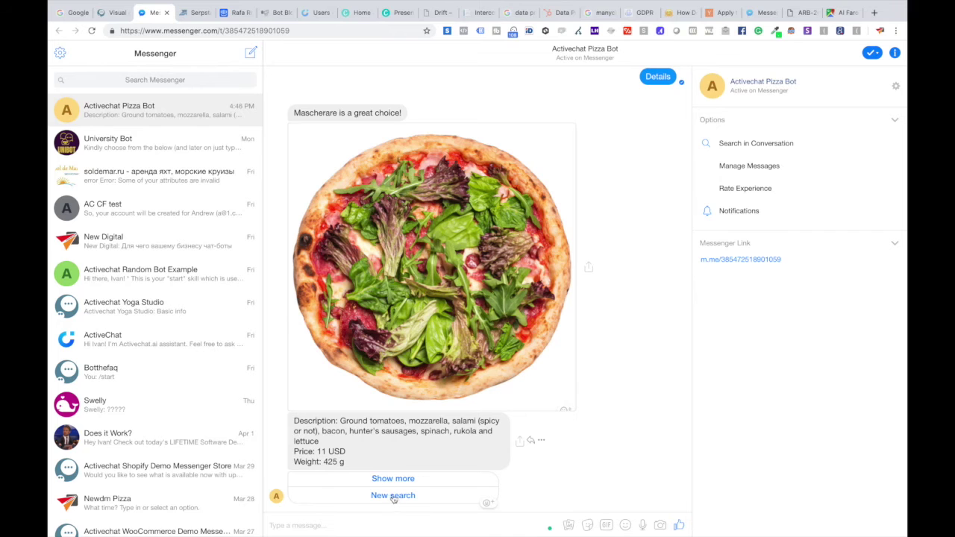
Step: Open GS GALLERY settings and inspect the great-choice message, Description and item image nodes
click(111, 13)
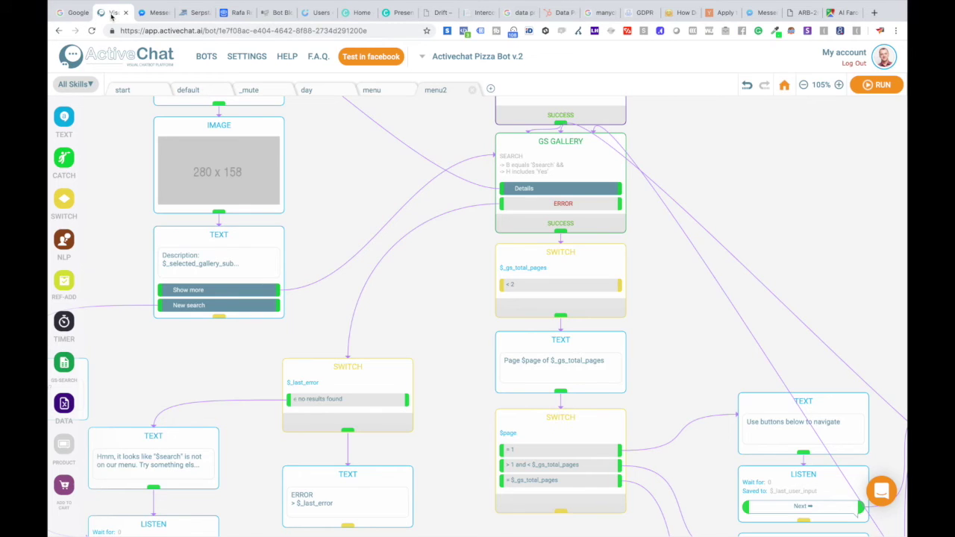
drag(380, 166, 331, 288)
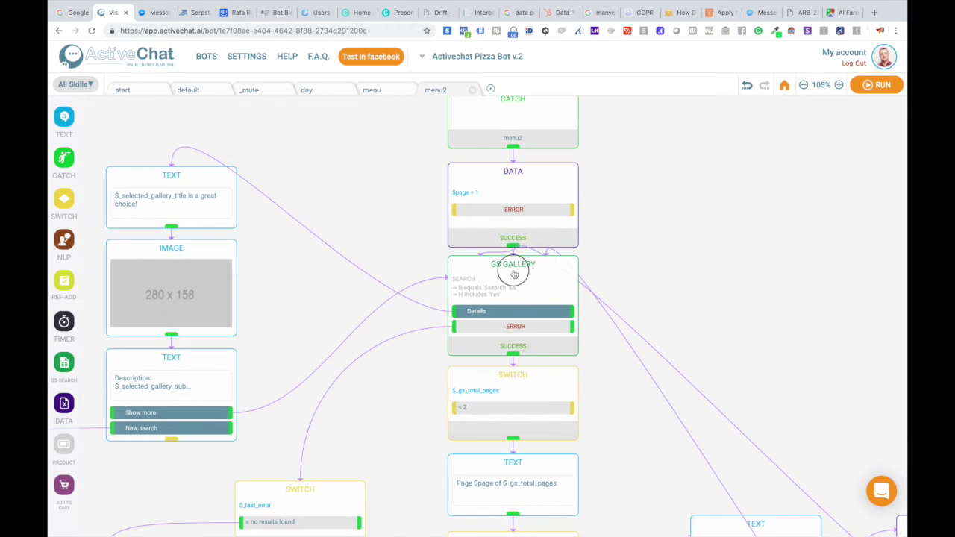
click(513, 271)
scroll(829, 403, down, 5)
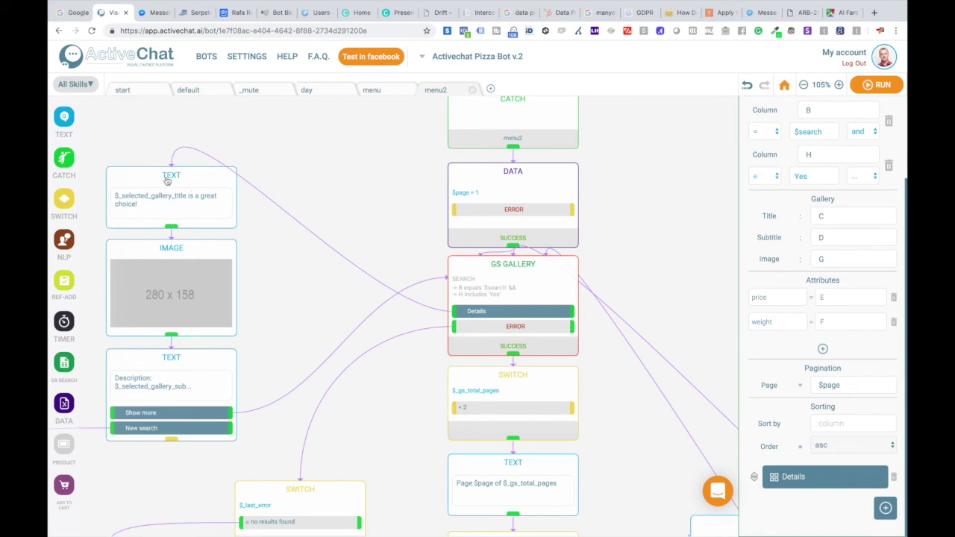
click(167, 180)
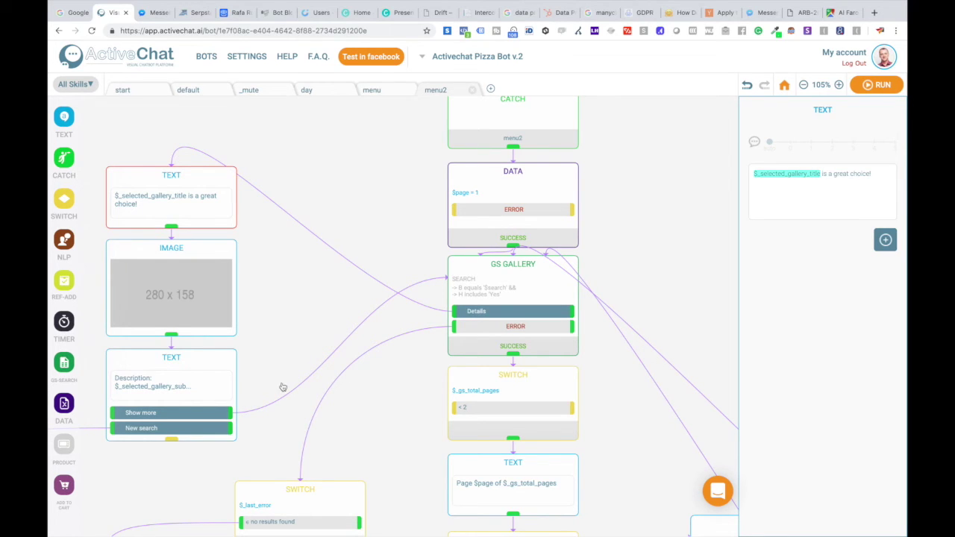
click(167, 366)
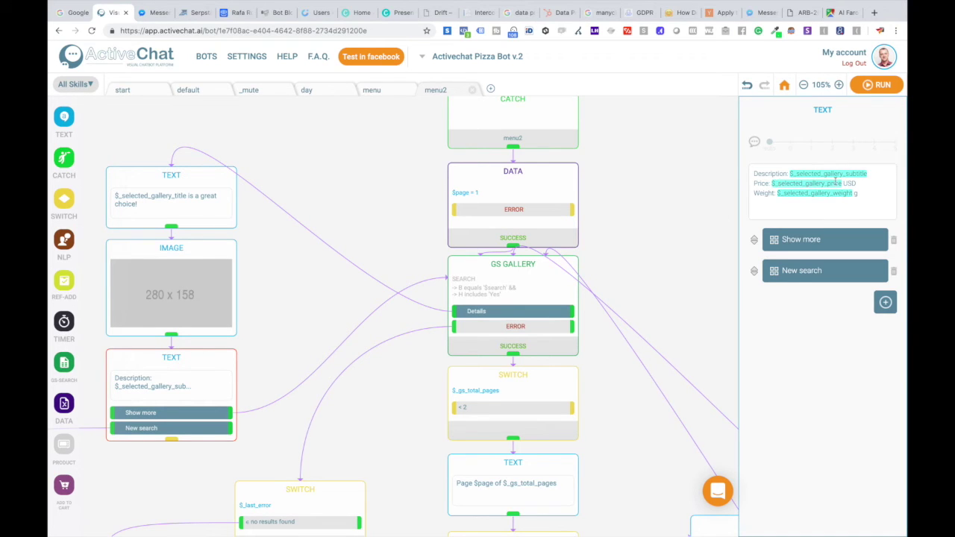
click(154, 247)
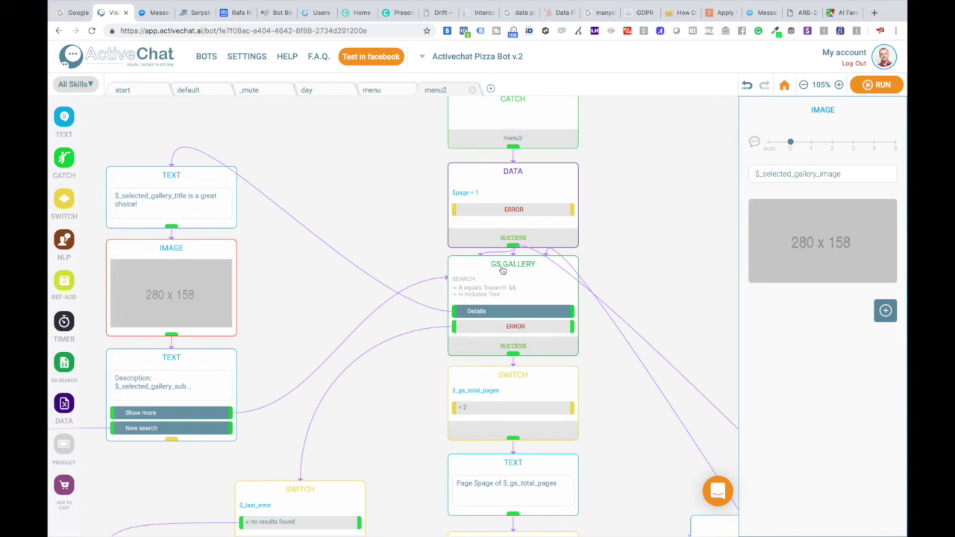
Step: Reopen the GS GALLERY settings and recheck the Description text node
click(502, 270)
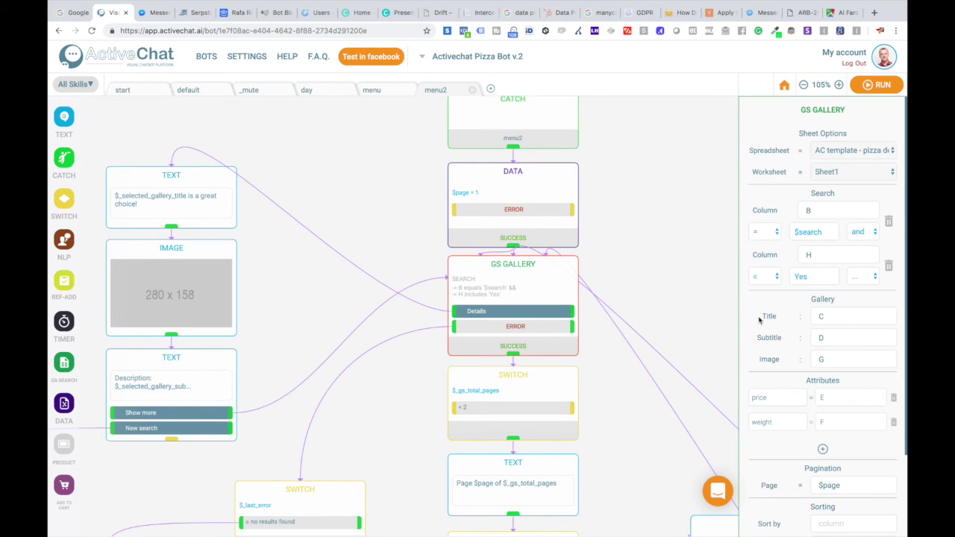
scroll(791, 336, down, 2)
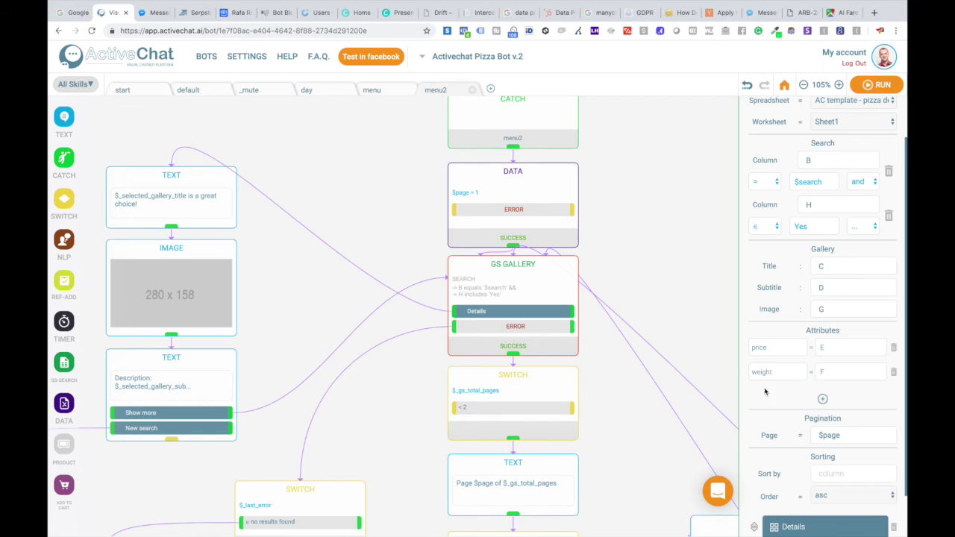
click(167, 365)
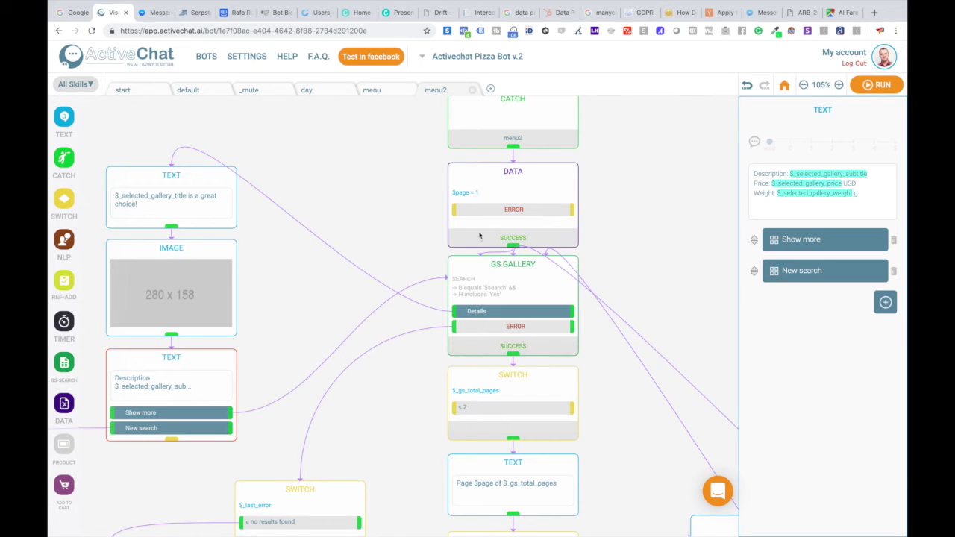
click(495, 270)
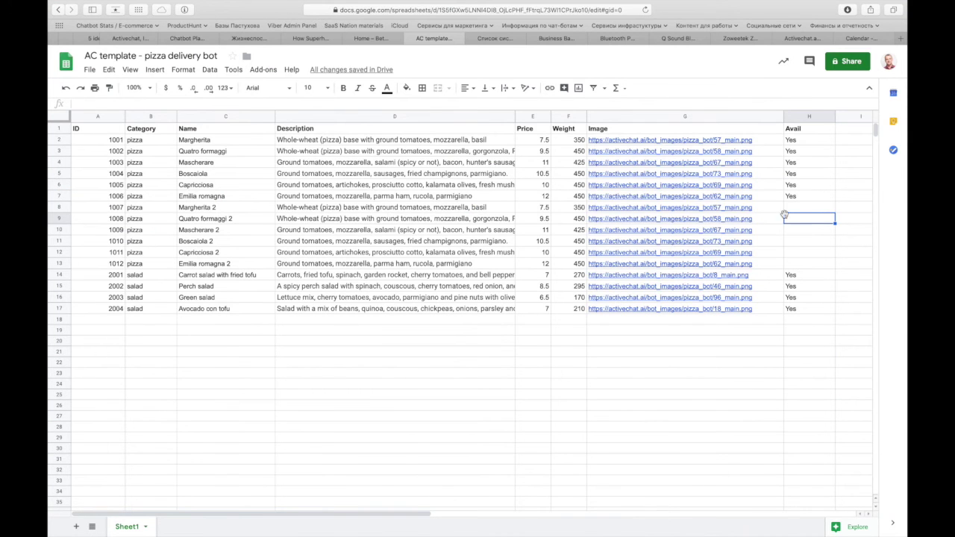
Step: Fill Yes down the Avail cells H7:H13 for the duplicate pizza rows
click(799, 212)
drag(792, 197, 798, 267)
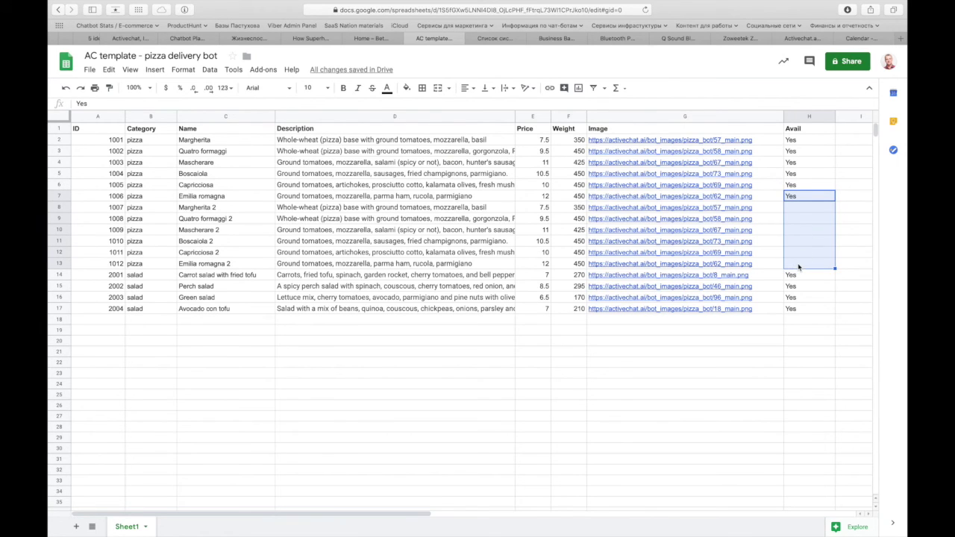
key(ctrl+d)
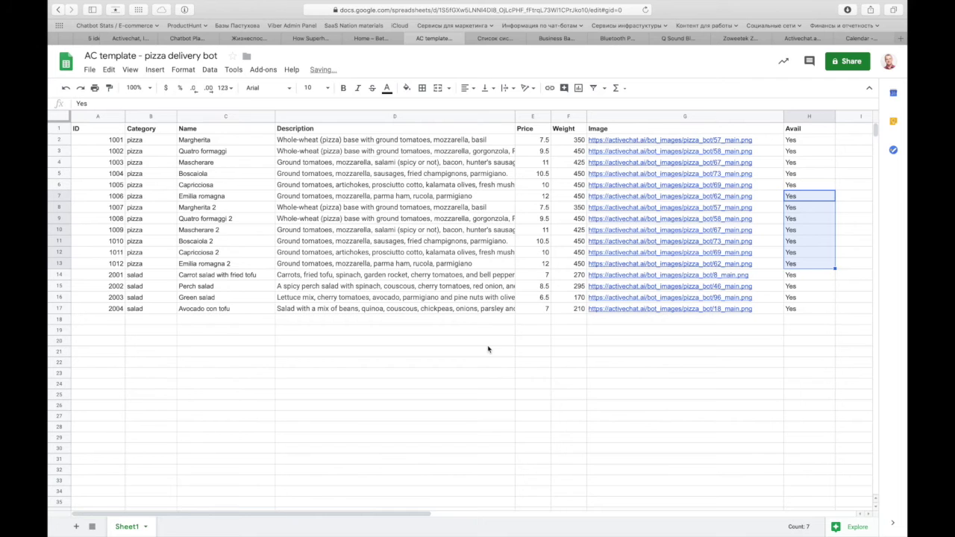
key(super+Tab)
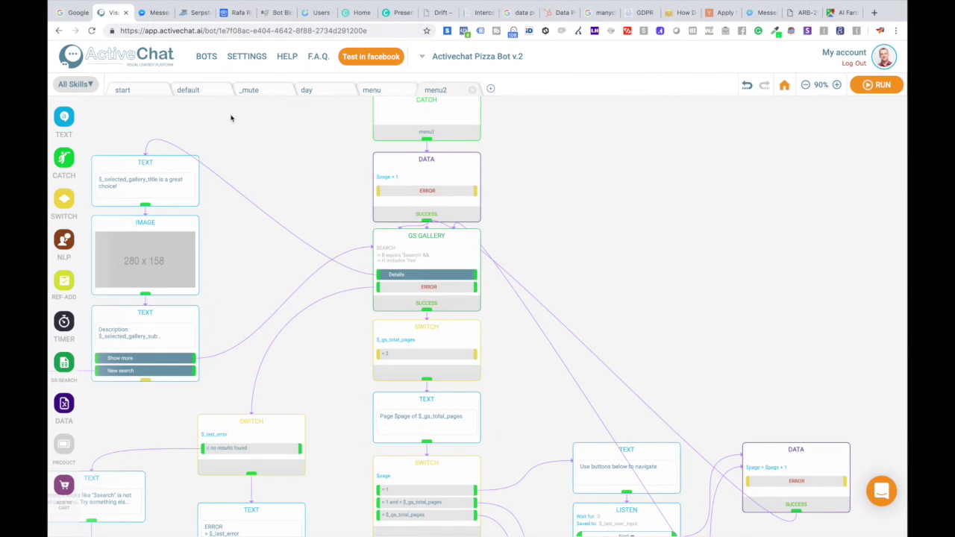
Step: Start a new search in the pizza bot chat and choose pizza
click(153, 12)
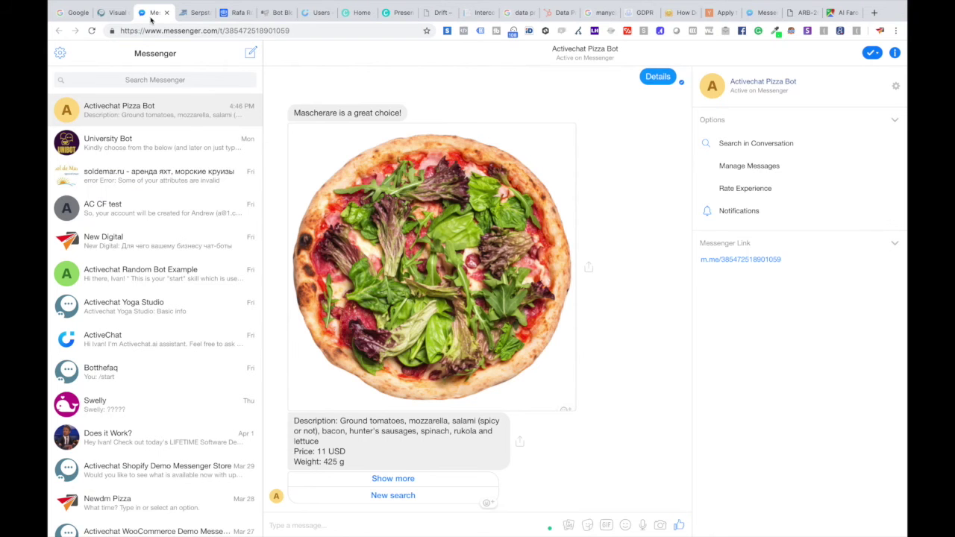
click(386, 496)
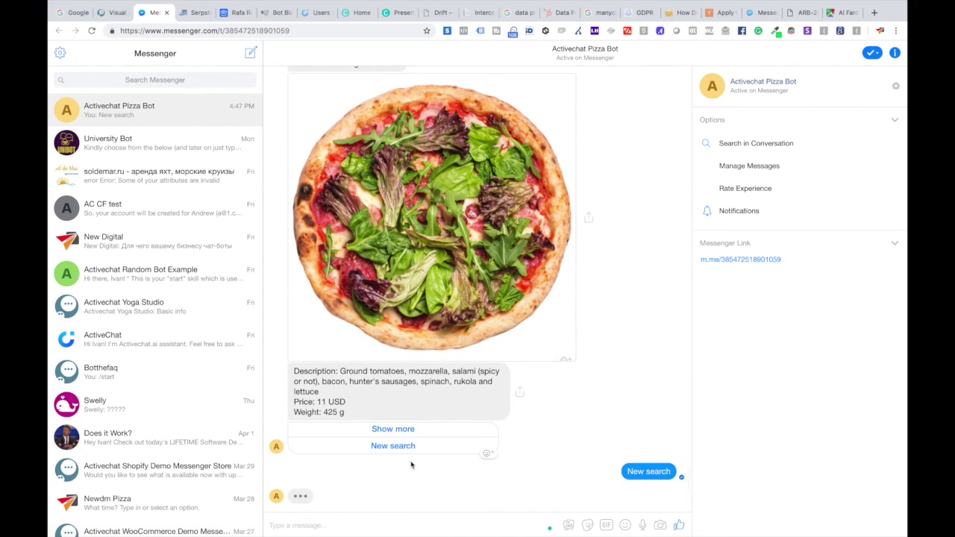
click(460, 496)
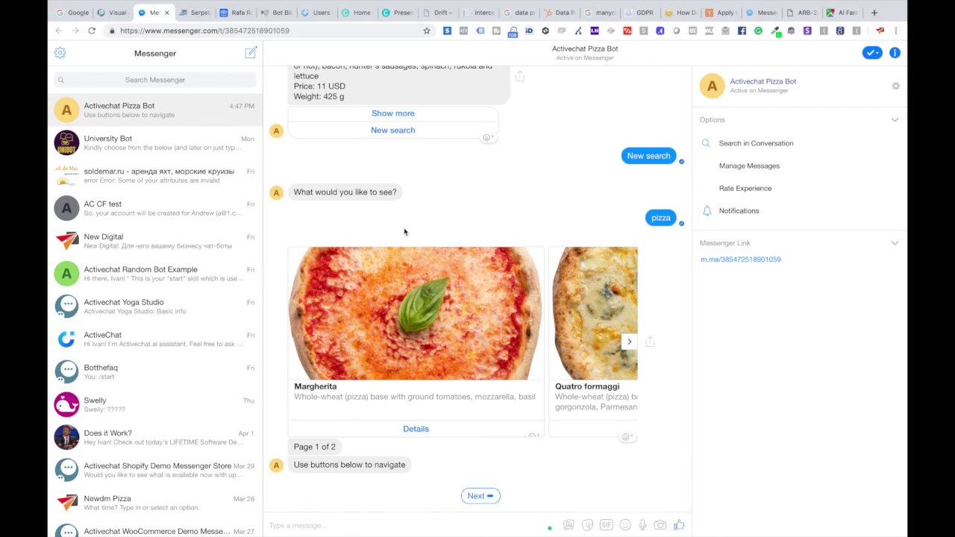
key(ctrl+Right)
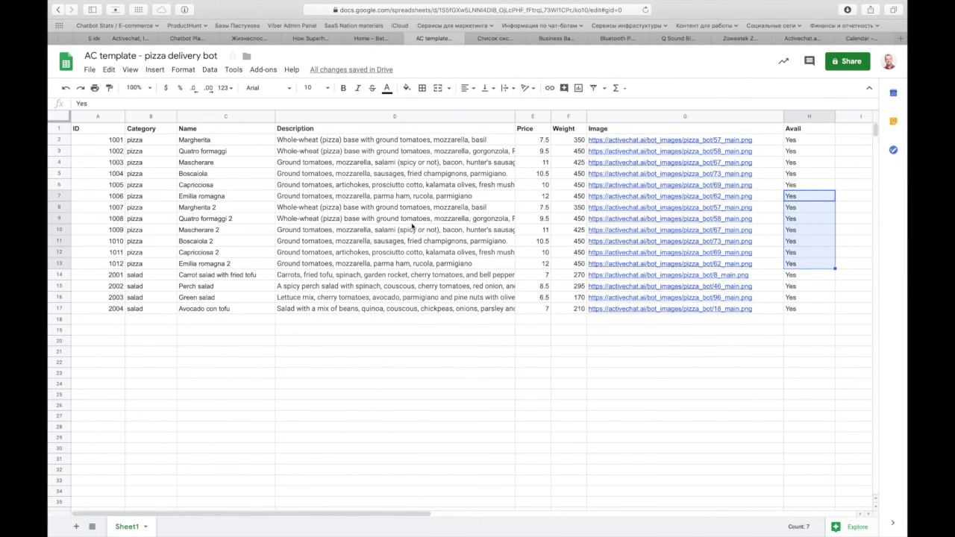
key(ctrl+Left)
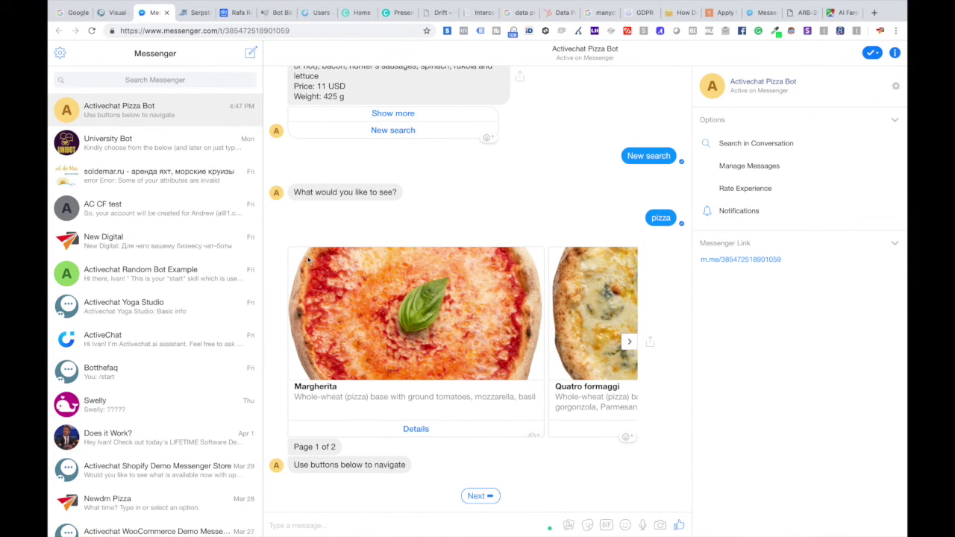
Step: Scroll to Margherita 2, go Next to page 2 with Emilia romagna 2, then Prev to page 1
mouse_move(651, 326)
click(630, 342)
click(630, 342)
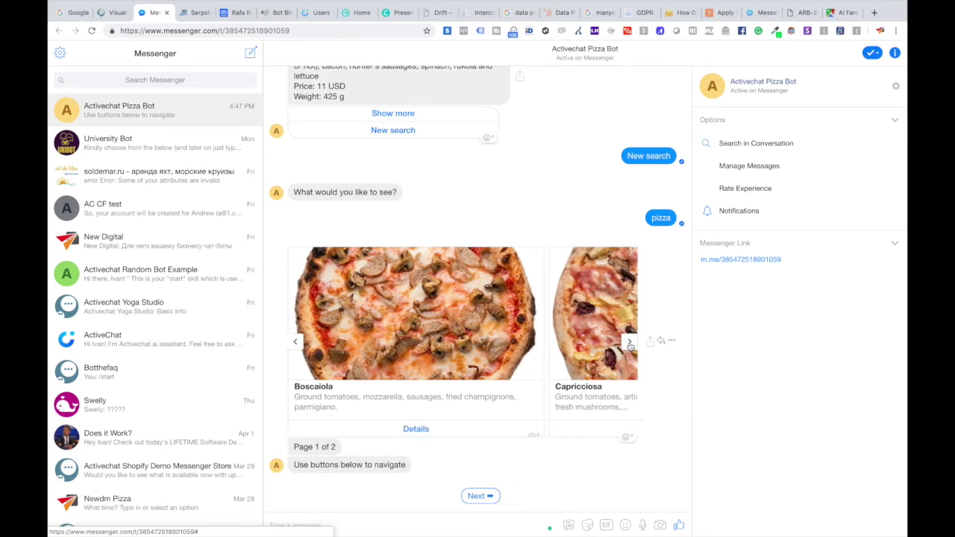
click(630, 342)
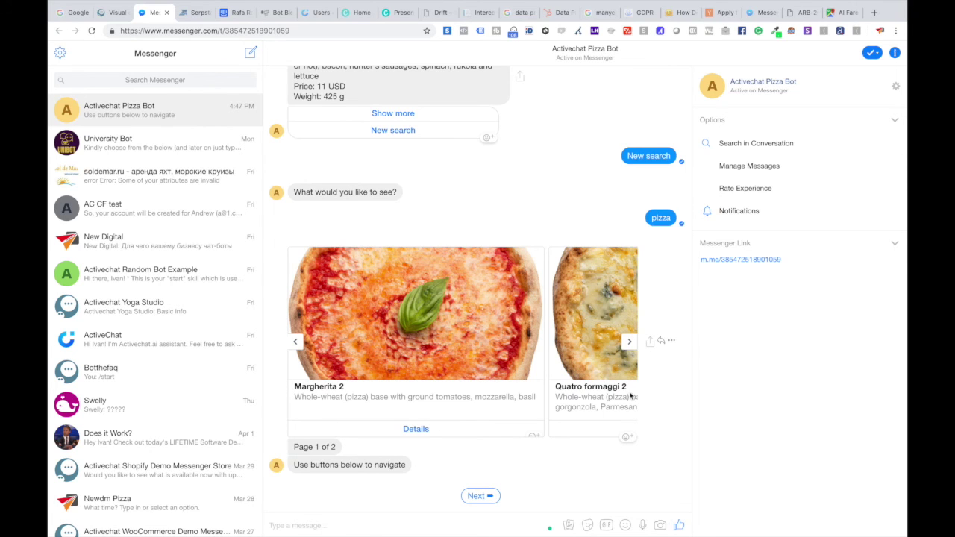
click(478, 496)
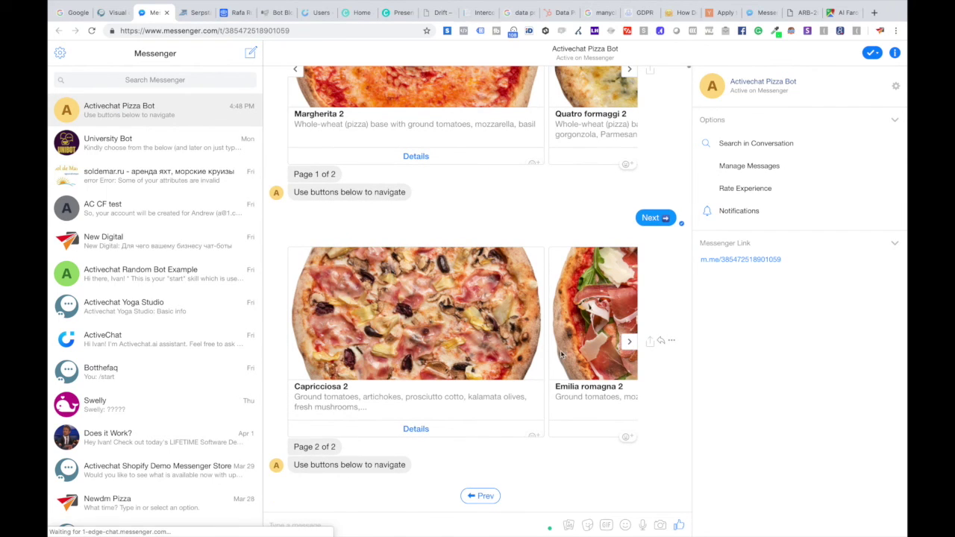
click(629, 341)
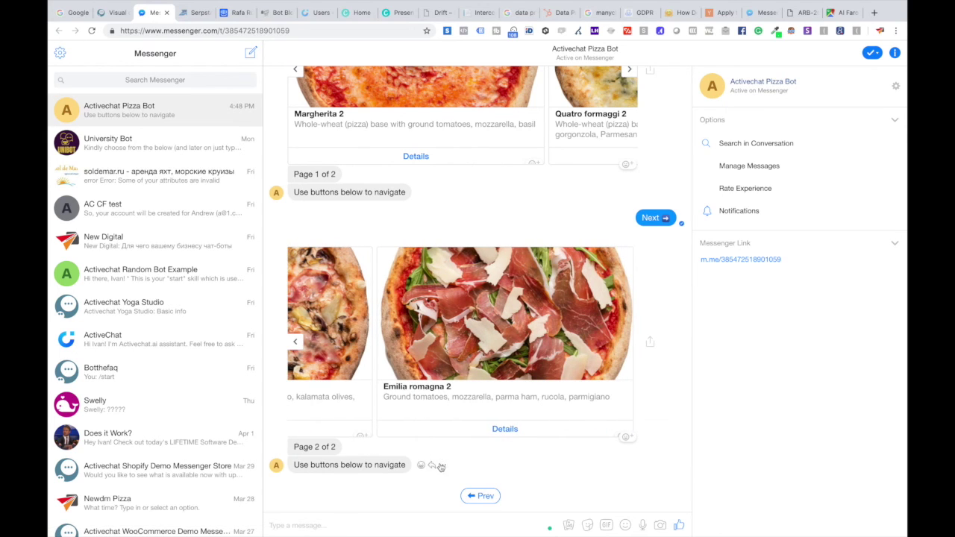
click(479, 496)
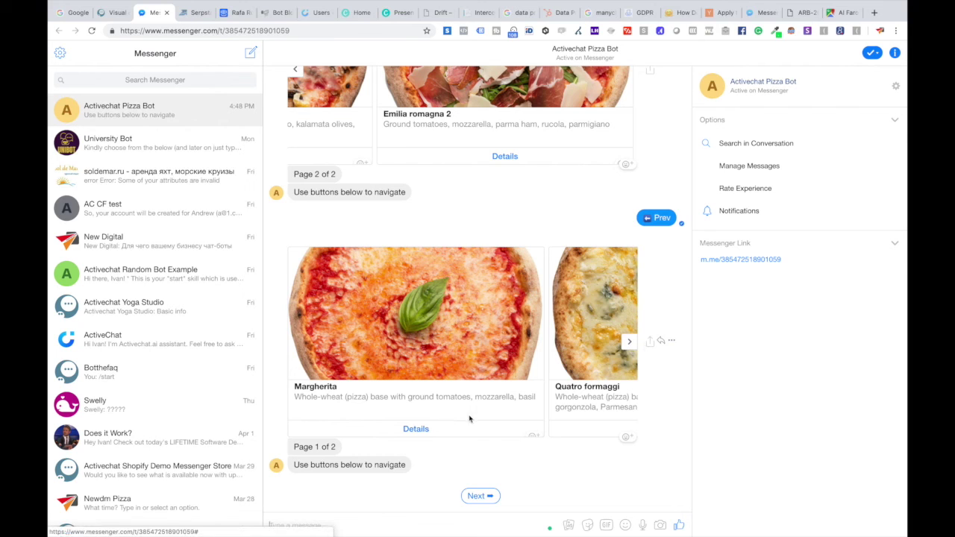
Step: View Margherita's details, then run a new search for salad
click(423, 428)
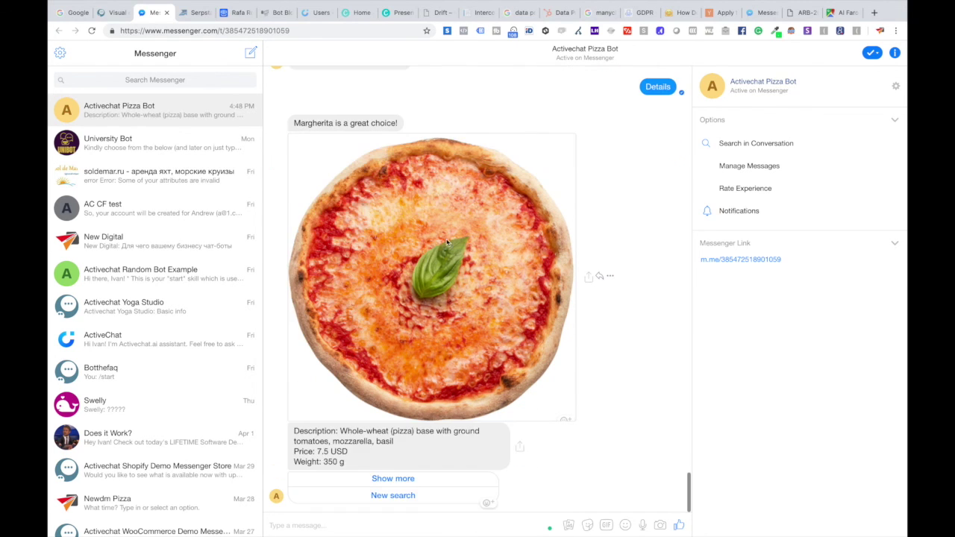
click(390, 496)
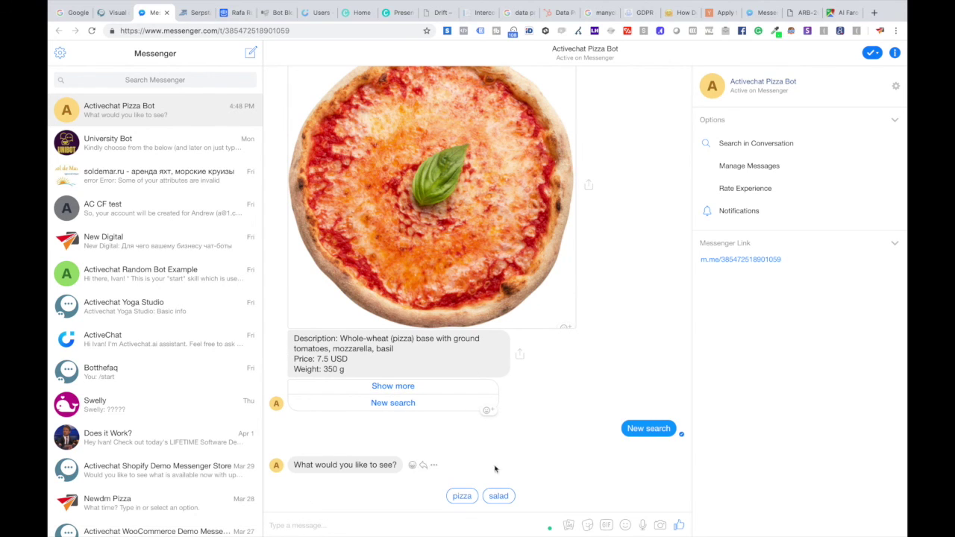
click(498, 496)
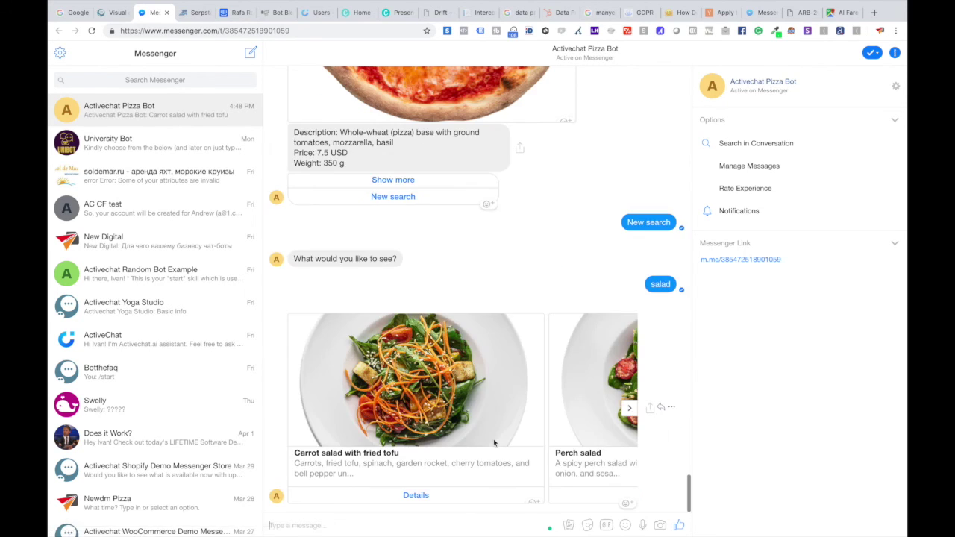
key(super+Tab)
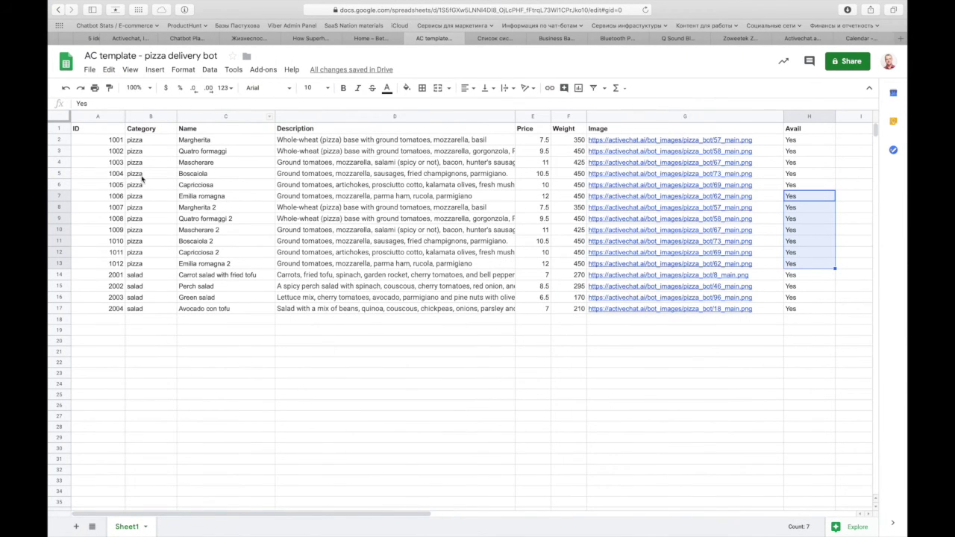
Step: Review the GS GALLERY search filters in the menu2 flow, then return to the salad chat
key(super+Tab)
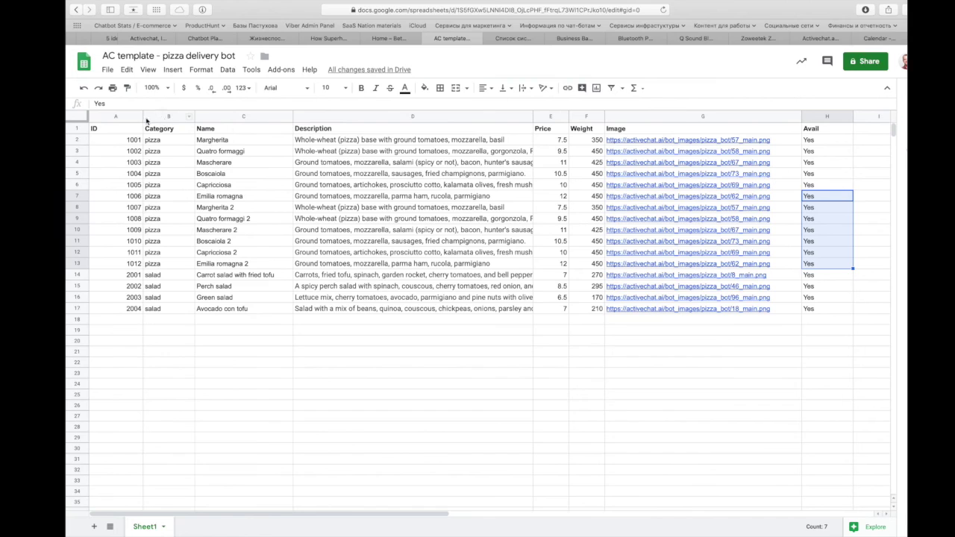
click(109, 13)
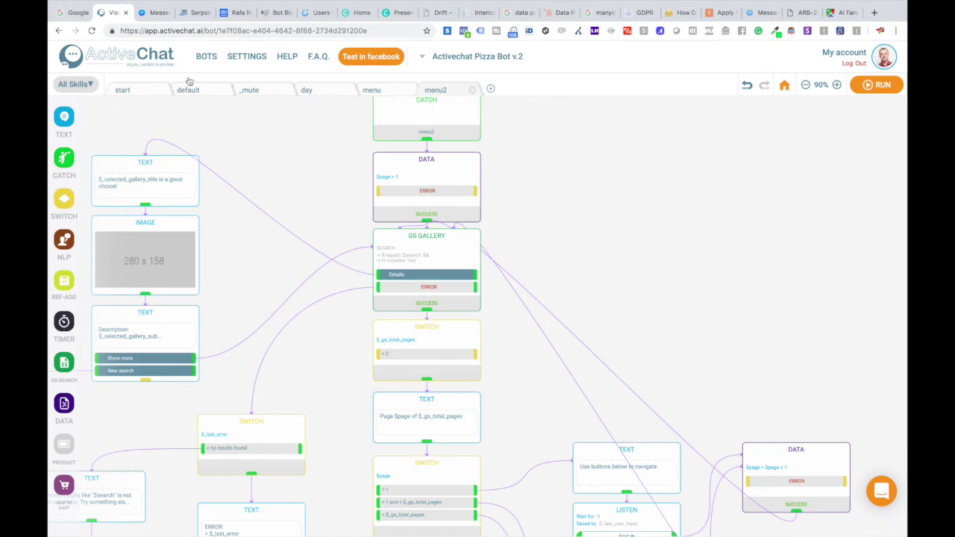
click(407, 237)
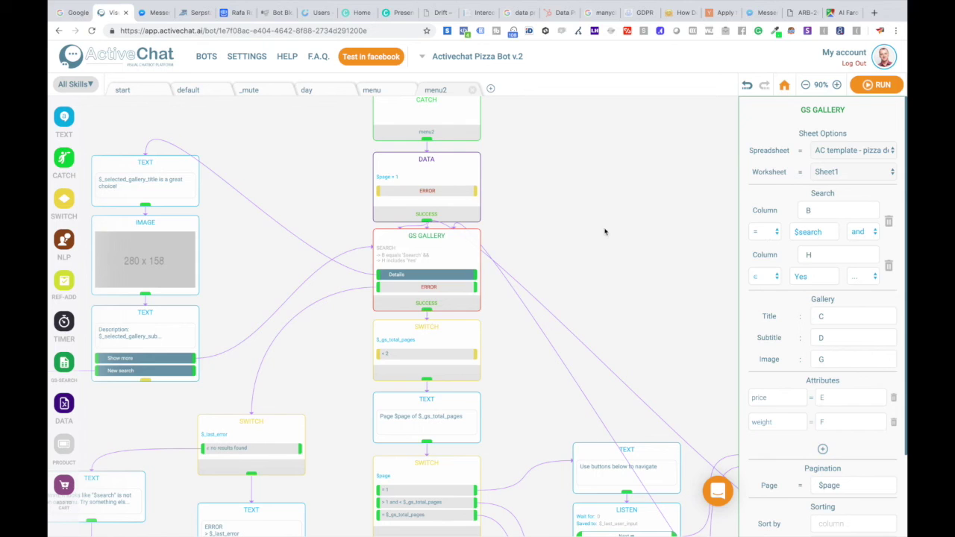
click(151, 13)
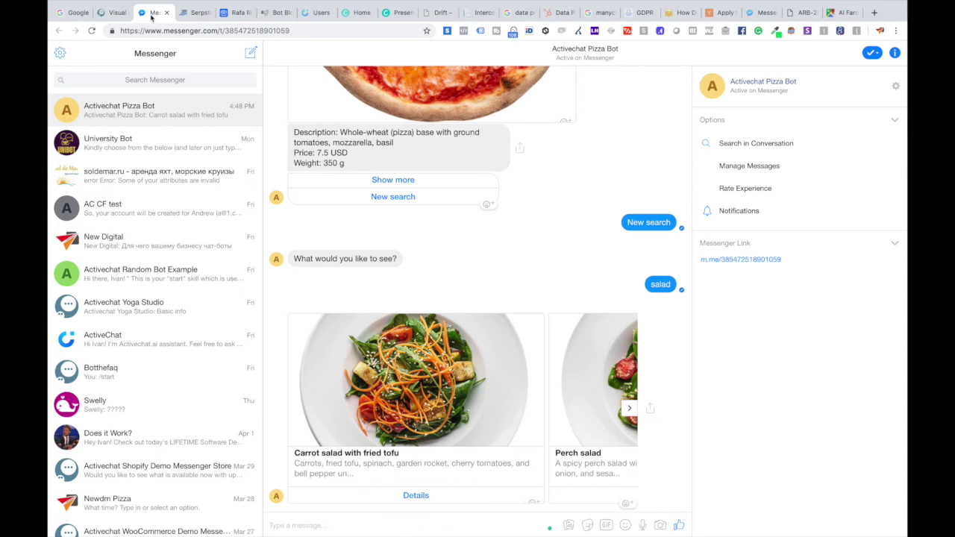
Step: Advance the salad carousel past Green salad to Avocado con tofu and view its Details
click(628, 410)
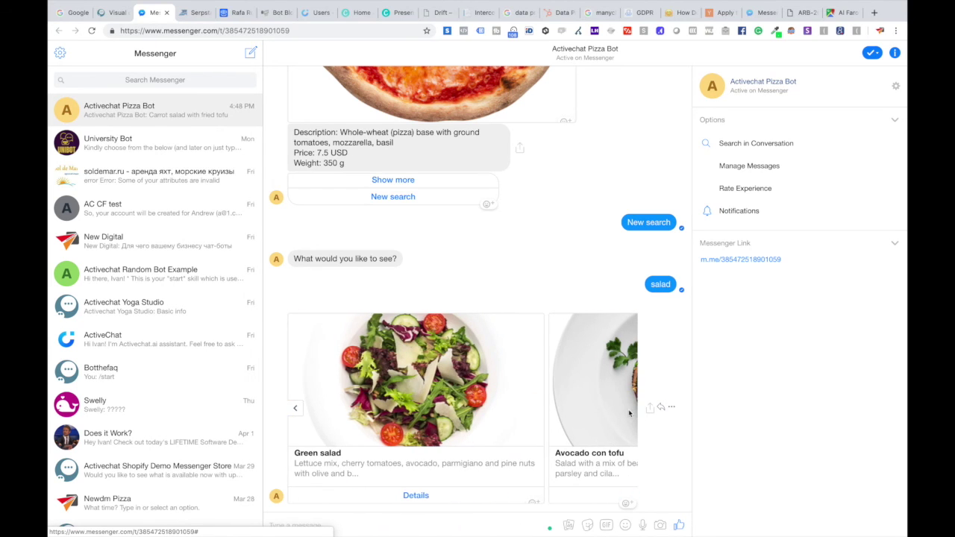
click(629, 412)
click(505, 495)
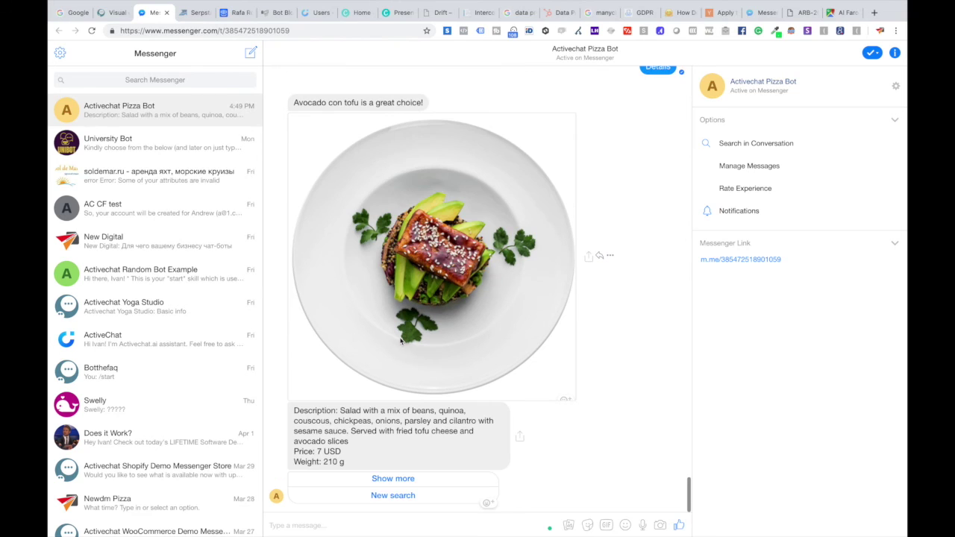
Step: Switch to ActiveChat showing the menu2 GS GALLERY search and pagination settings
key(ctrl+shift+Tab)
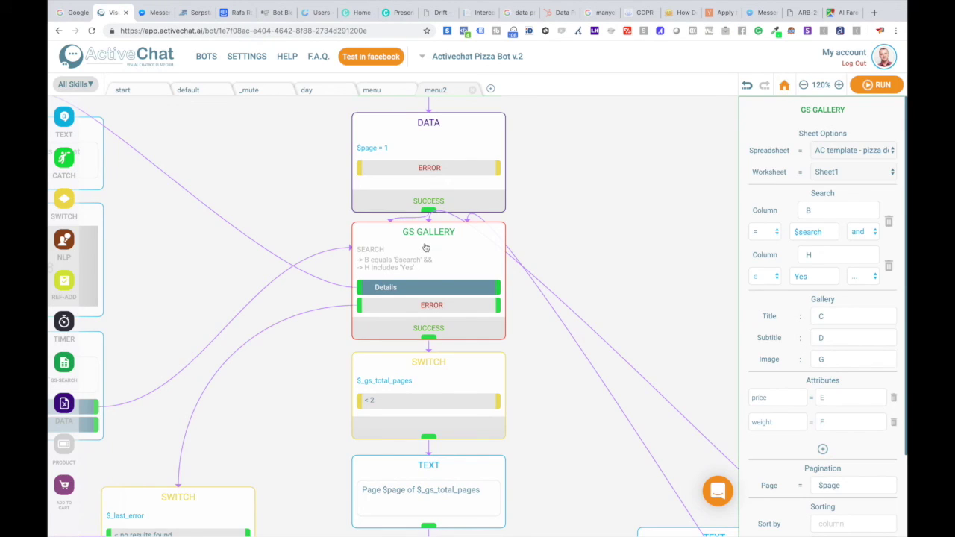